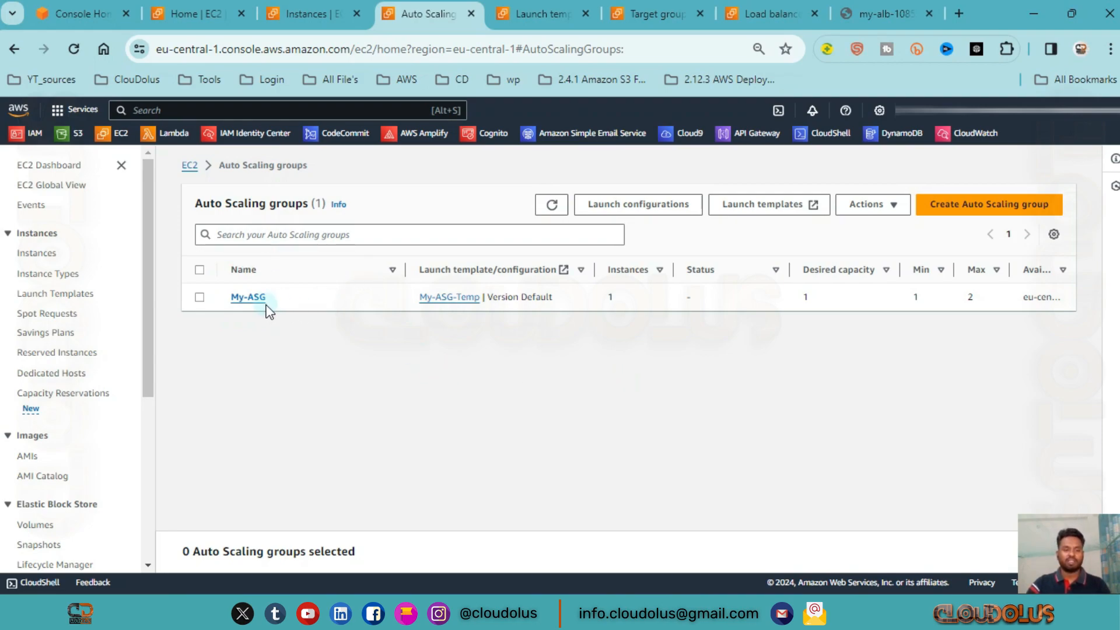
- Open the My-ASG Auto Scaling group's automatic scaling settings
left_click(249, 299)
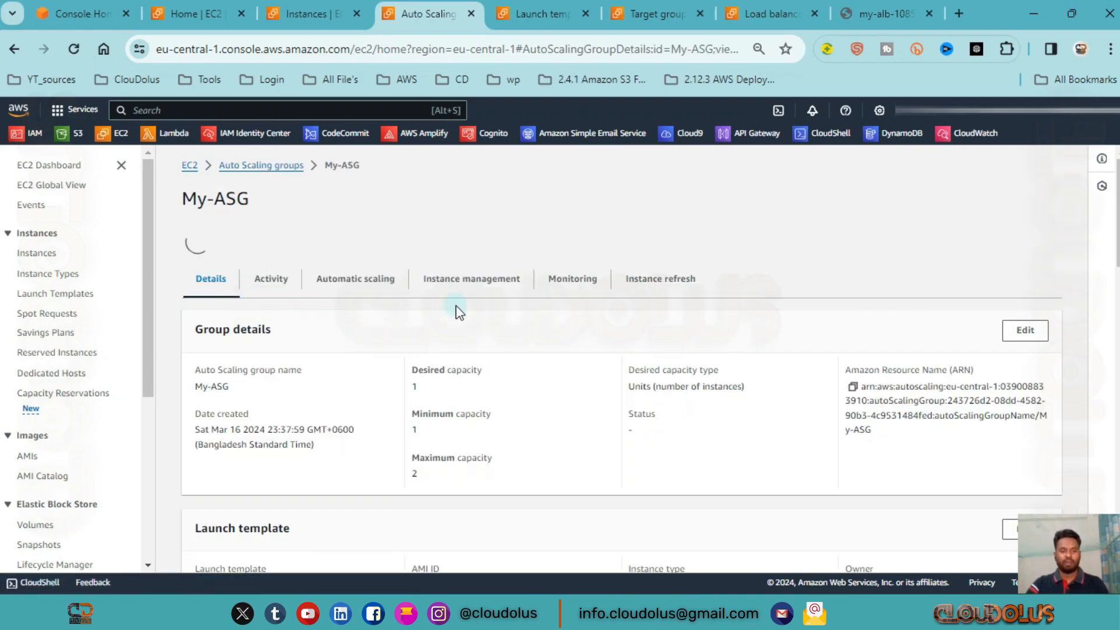
left_click(368, 255)
scroll(622, 377, "down", 3)
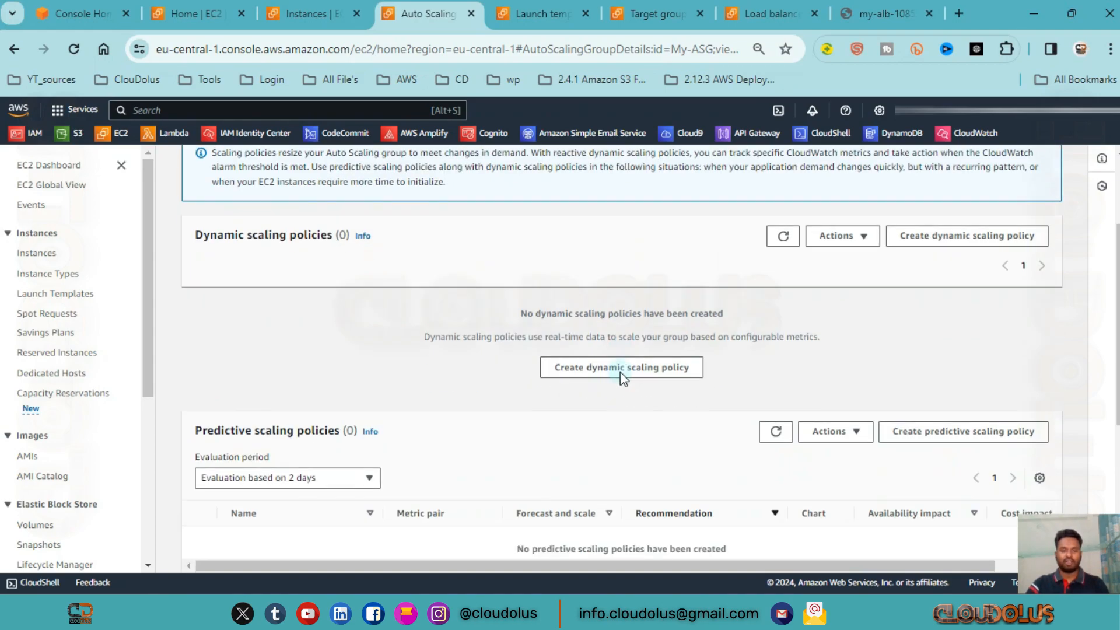
- Review the dynamic scaling policies, predictive scaling policies and scheduled actions sections of My-ASG
scroll(216, 352, "up", 3)
scroll(337, 338, "down", 3)
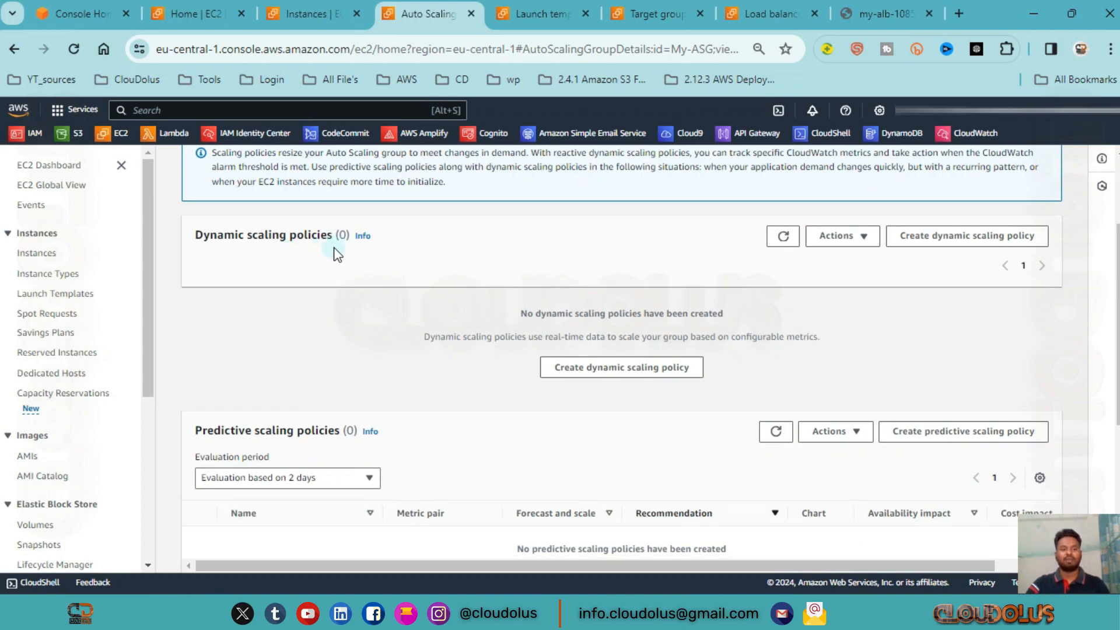
scroll(325, 383, "down", 3)
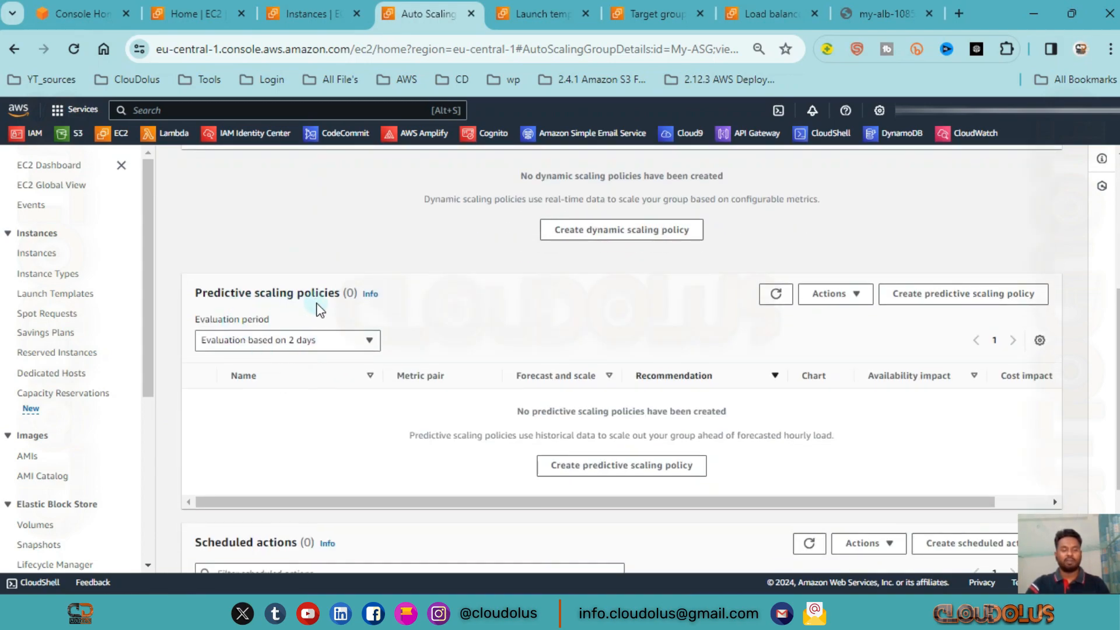
scroll(365, 363, "down", 3)
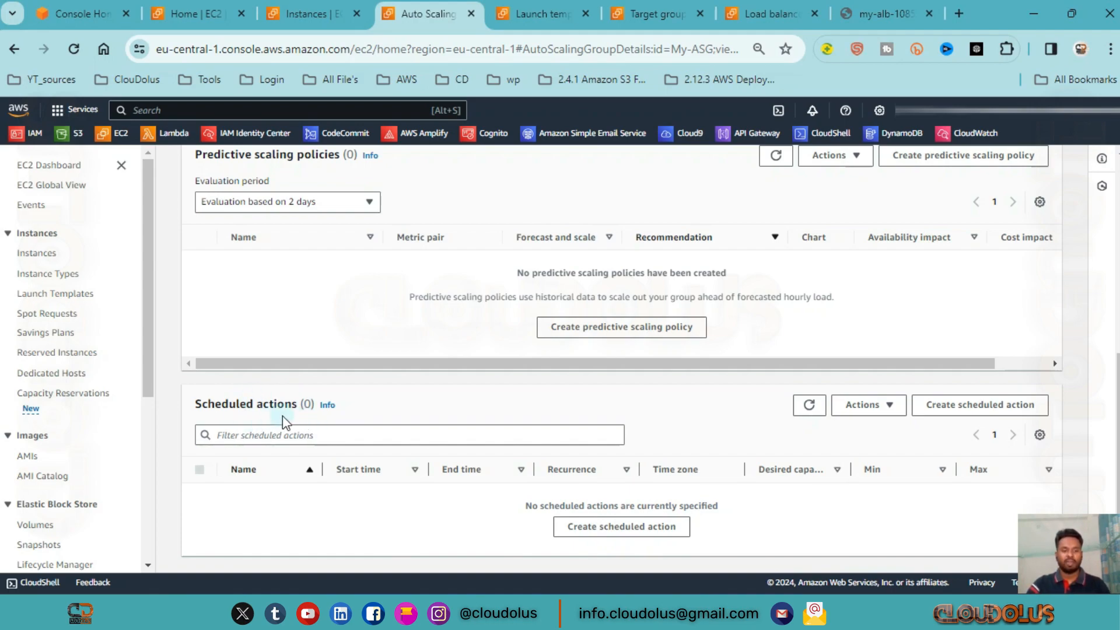
scroll(272, 424, "up", 2)
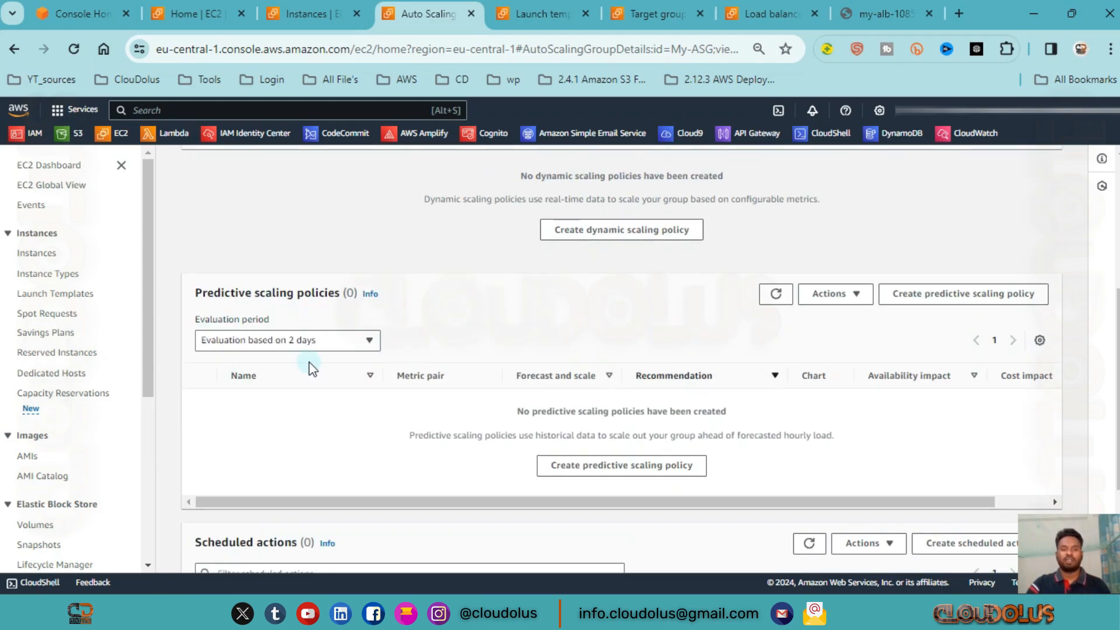
scroll(309, 388, "down", 2)
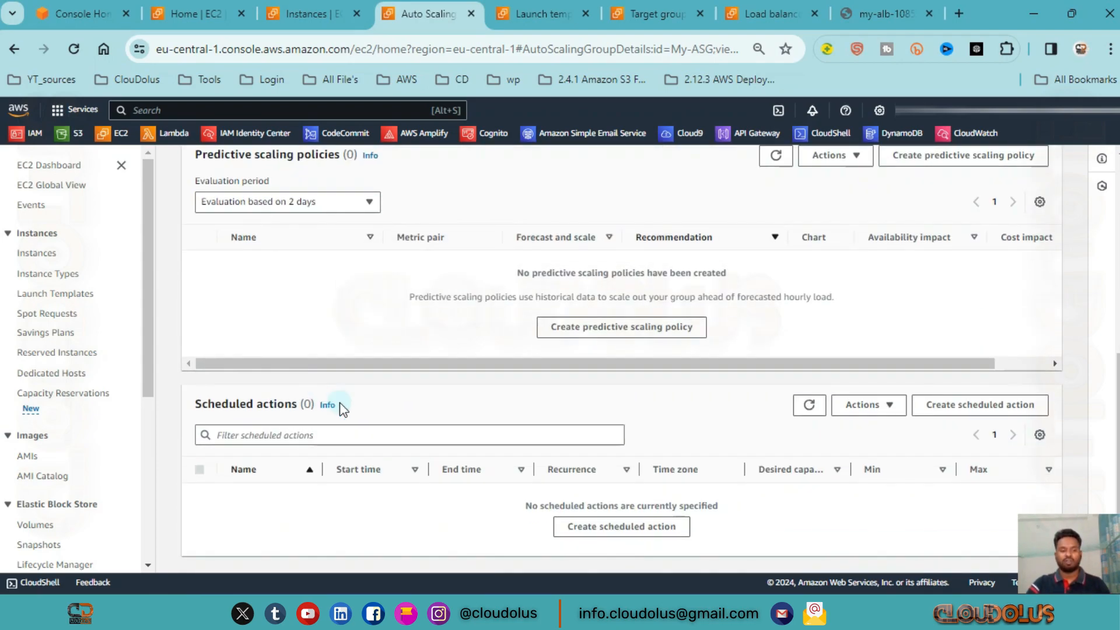
- Examine the scheduled action form's capacity, recurrence, time zone and start time fields, and close it without creating an action
left_click(607, 528)
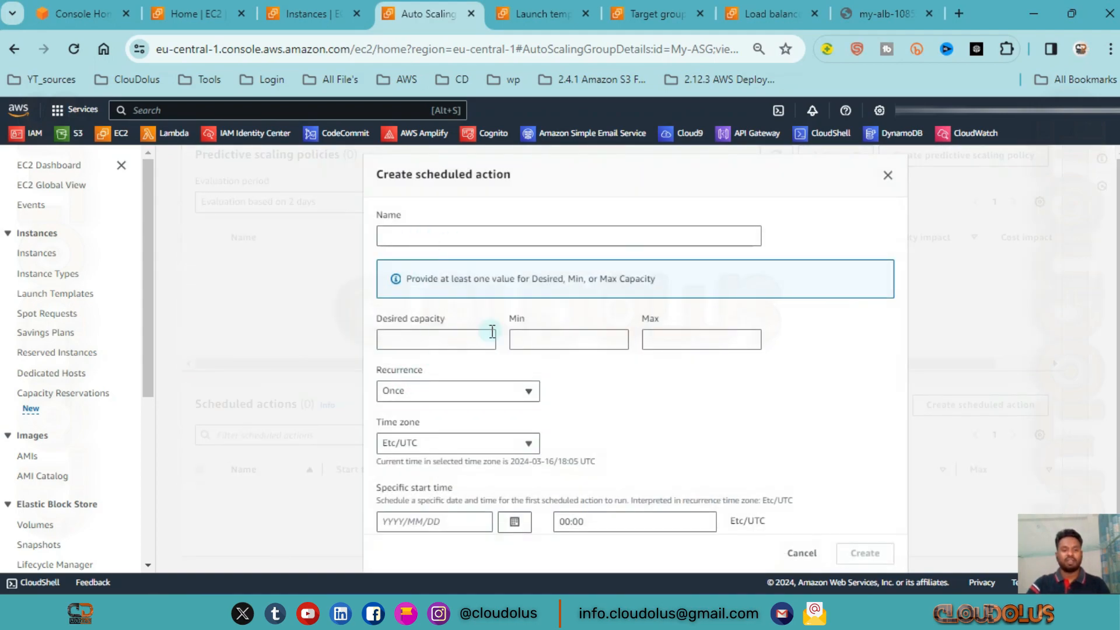
left_click(431, 347)
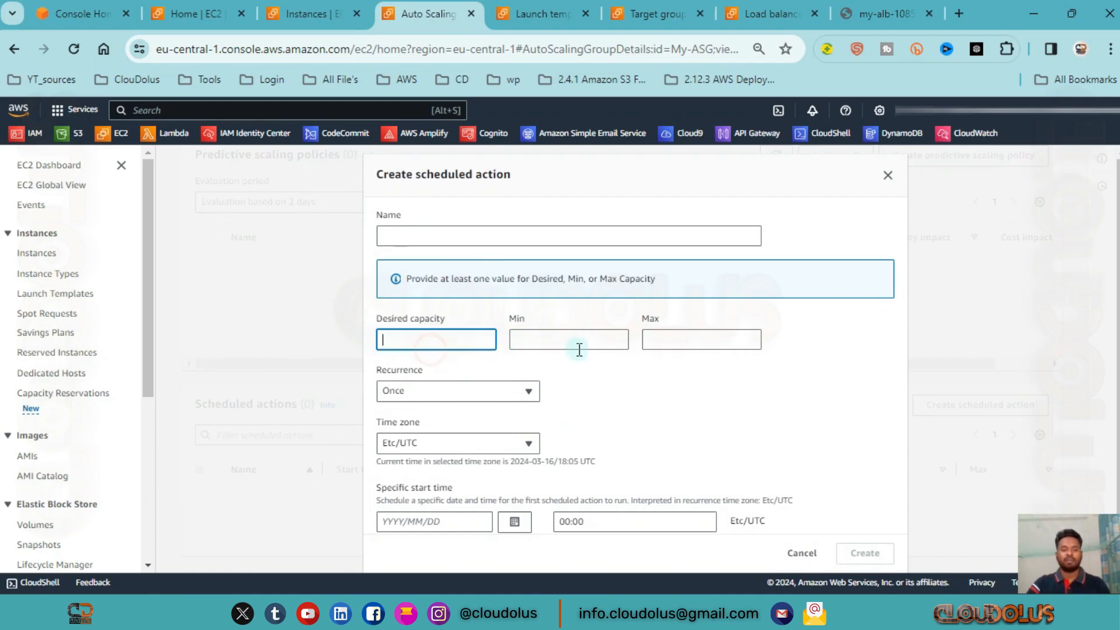
left_click(426, 394)
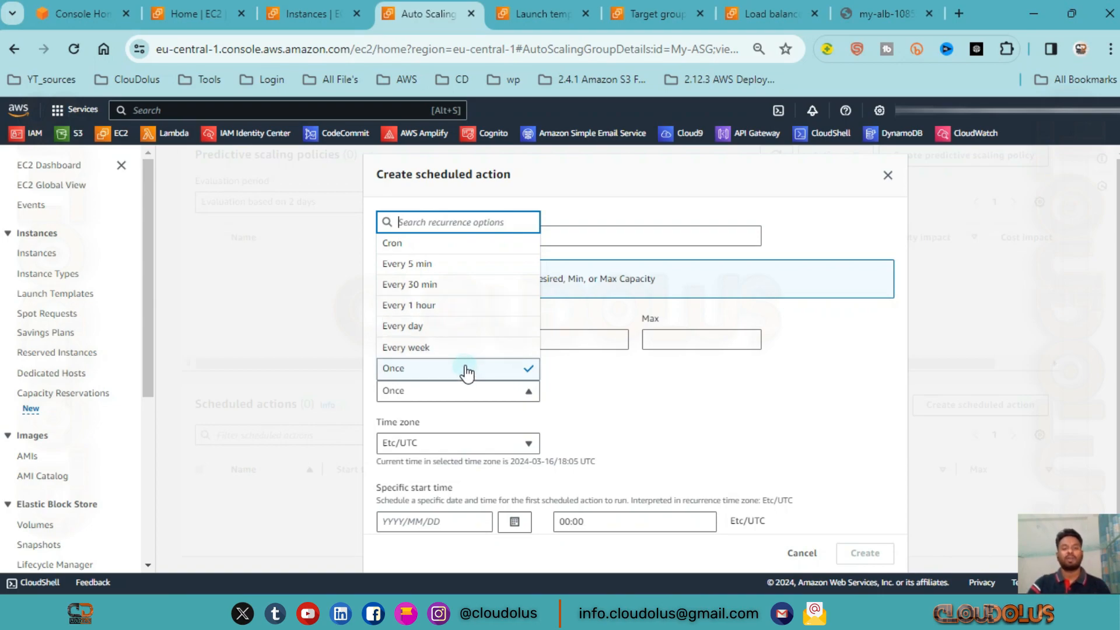
left_click(584, 412)
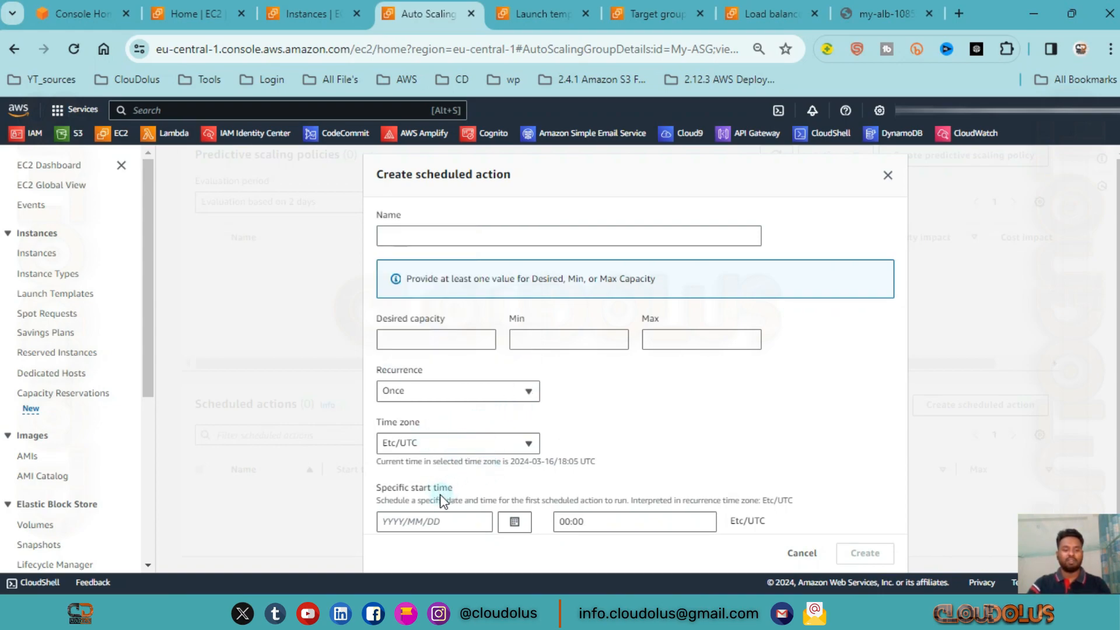
scroll(464, 484, "down", 1)
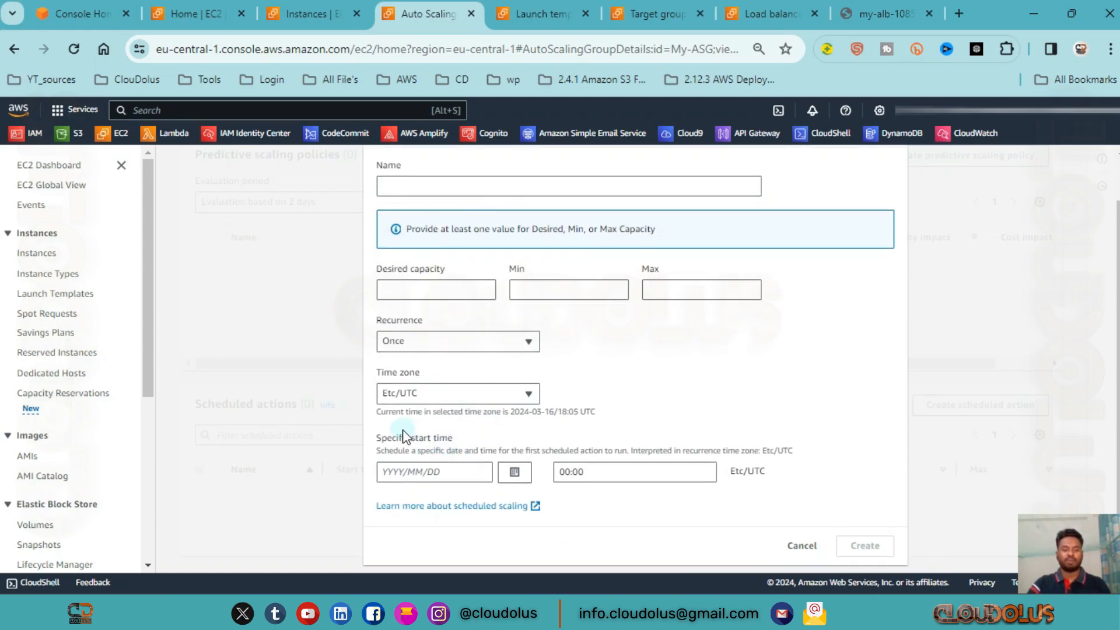
left_click(467, 476)
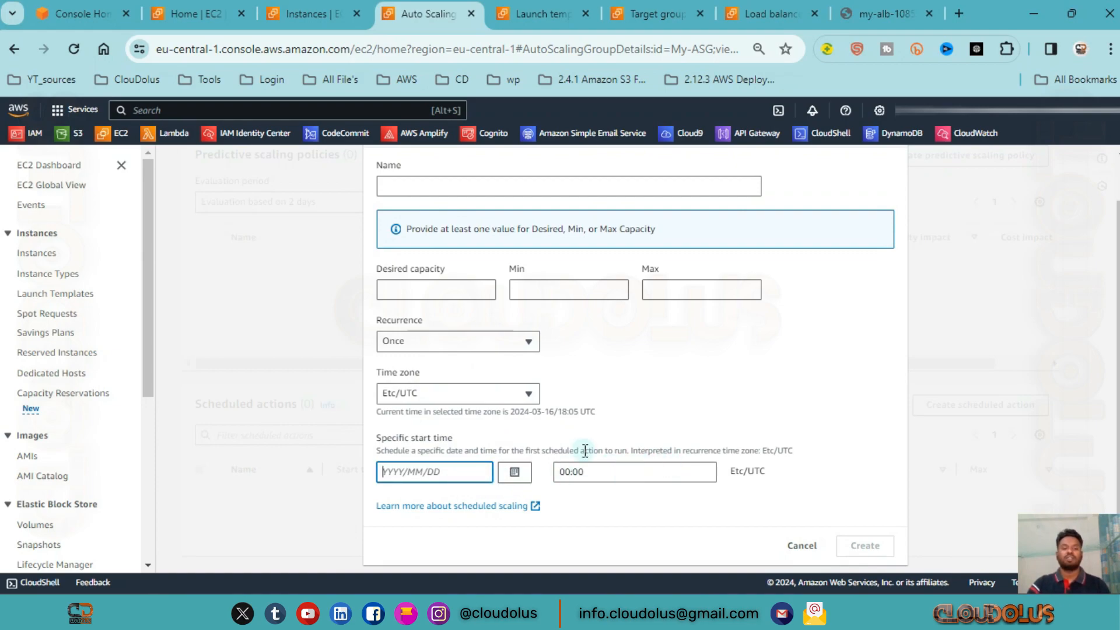
scroll(582, 442, "up", 1)
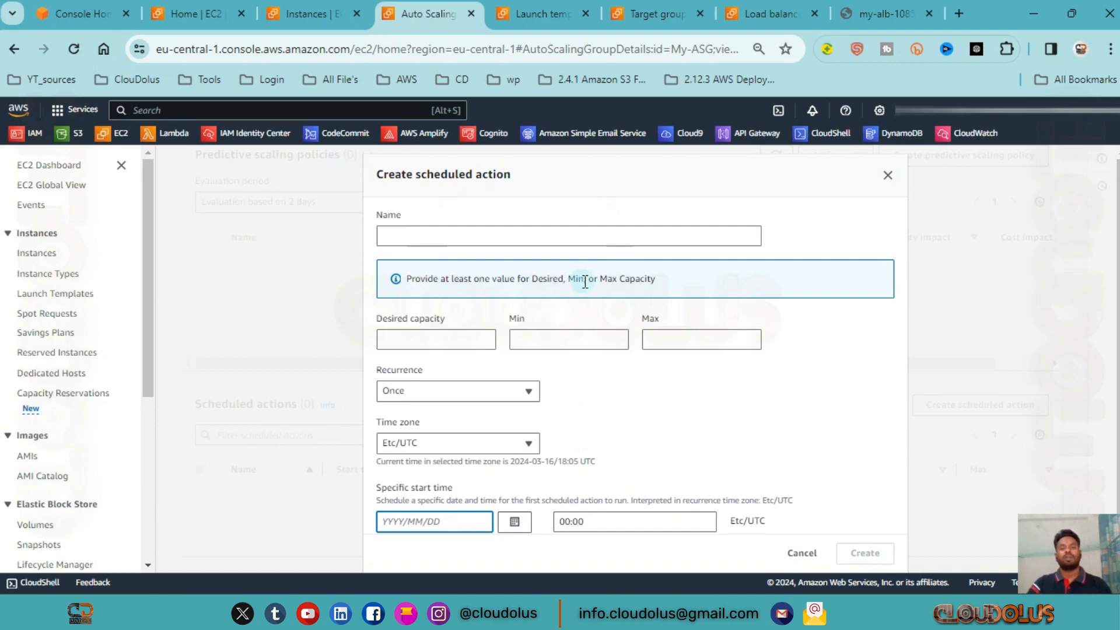
left_click(449, 340)
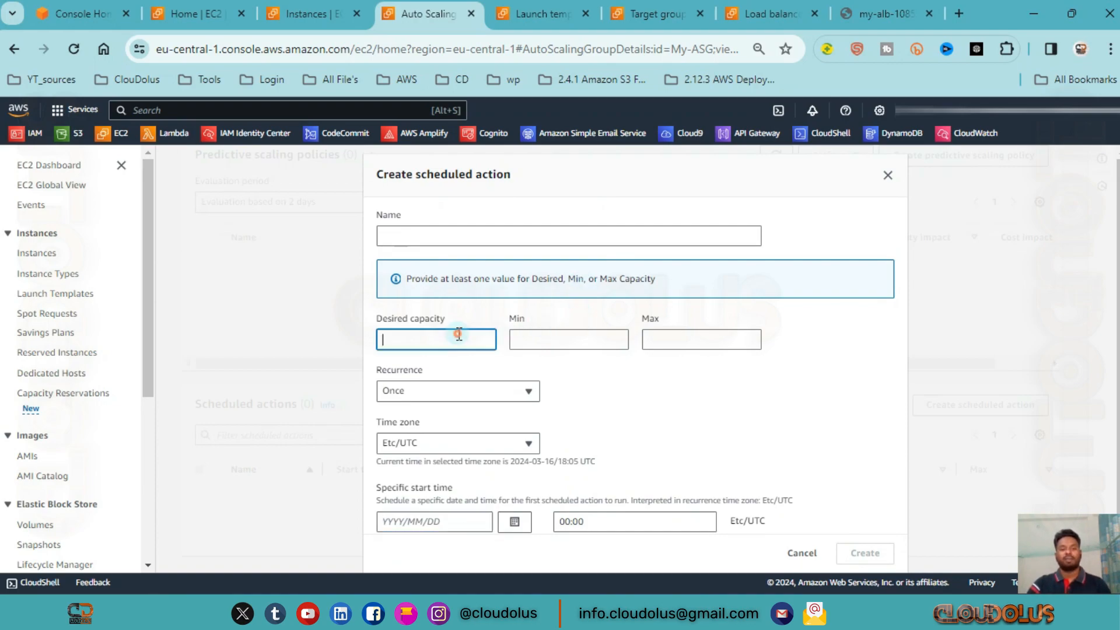
left_click(521, 344)
left_click(662, 340)
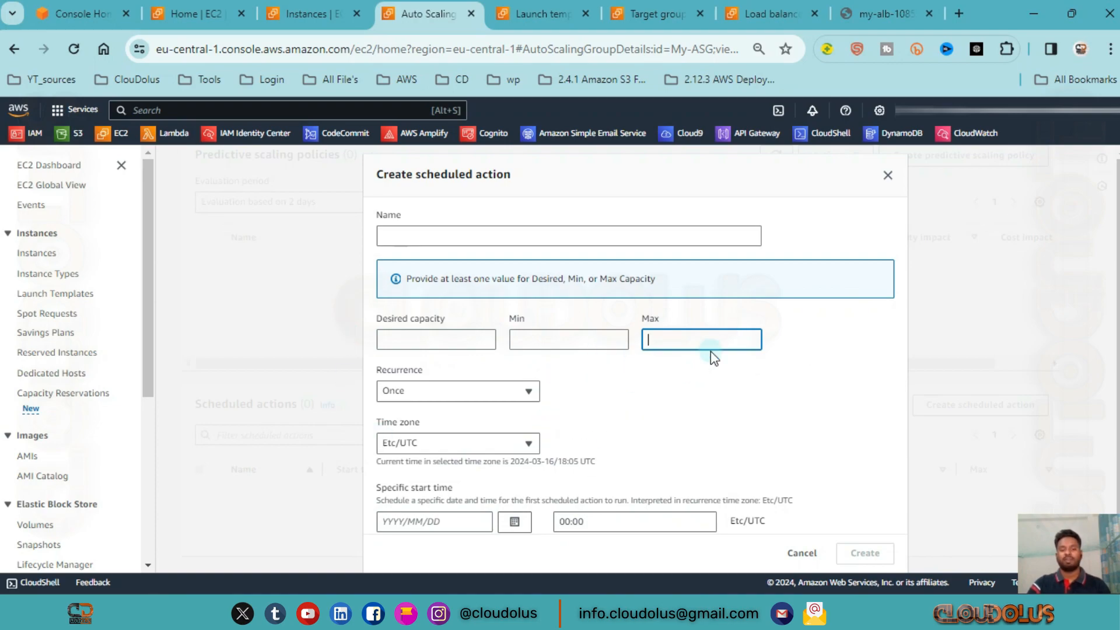
scroll(711, 351, "down", 1)
scroll(711, 349, "up", 1)
scroll(768, 418, "down", 1)
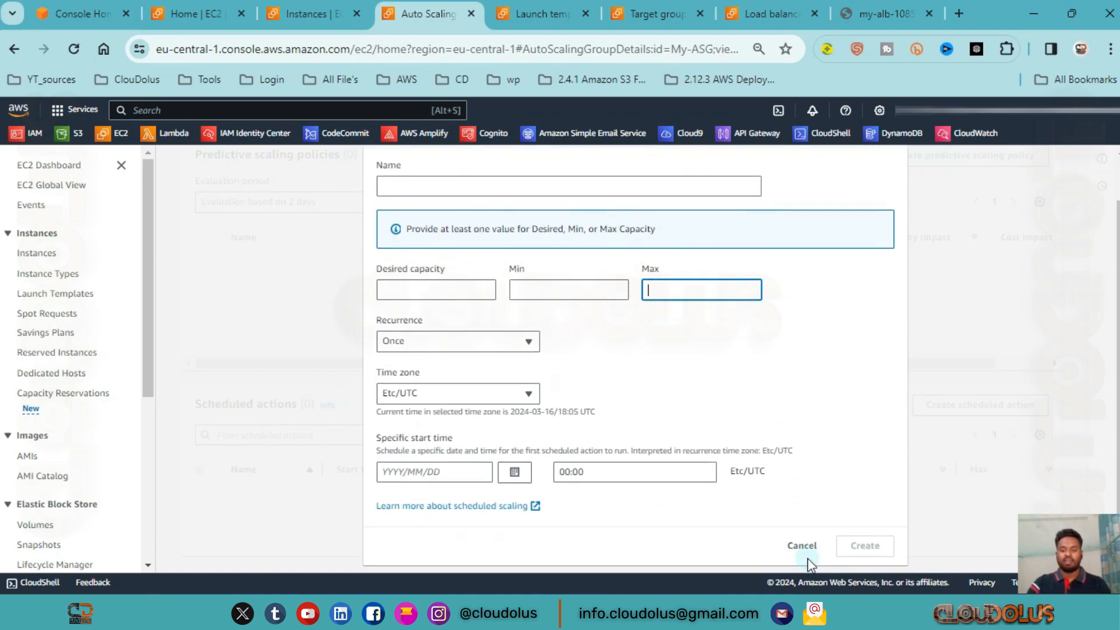
left_click(802, 554)
- Examine the predictive scaling policy form's metric choices, target utilization and additional scaling settings, and leave it without creating a policy
scroll(357, 256, "up", 2)
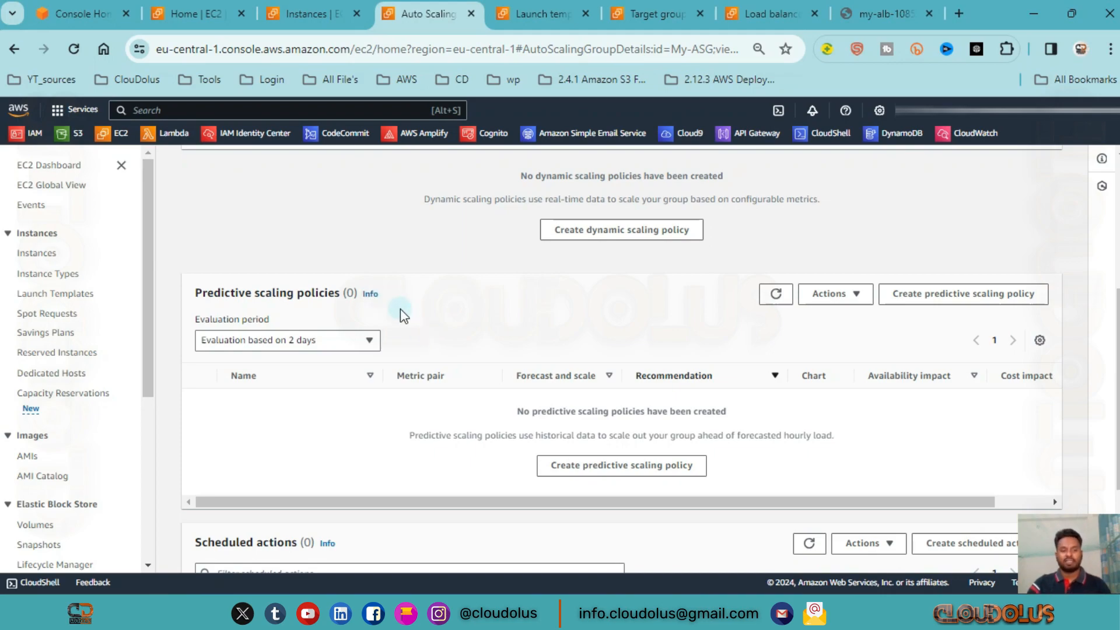
left_click(592, 478)
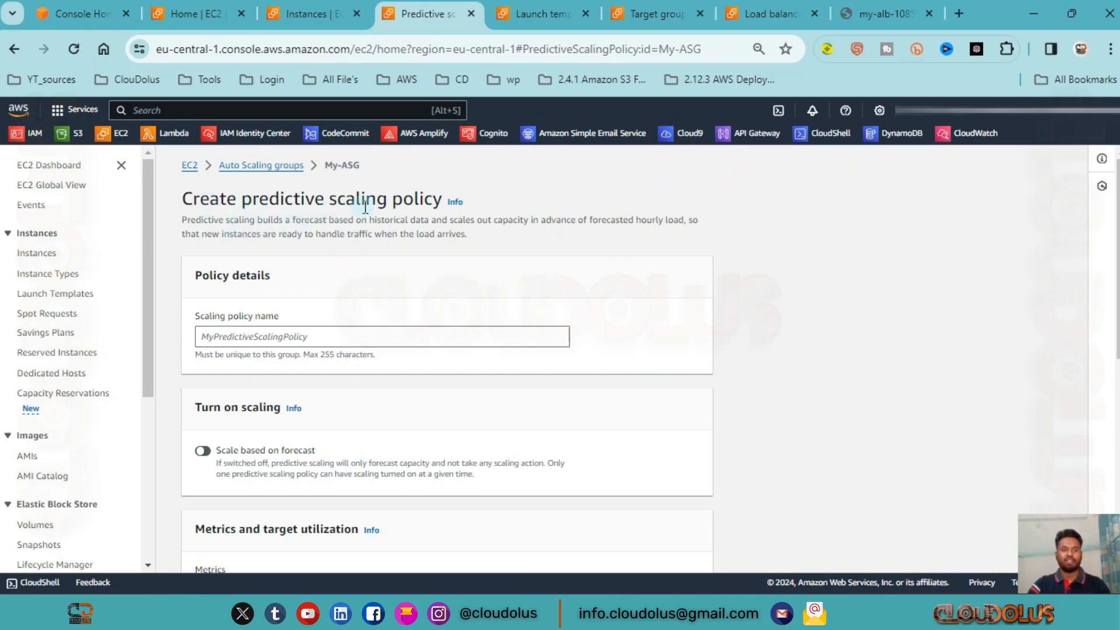
scroll(179, 321, "down", 2)
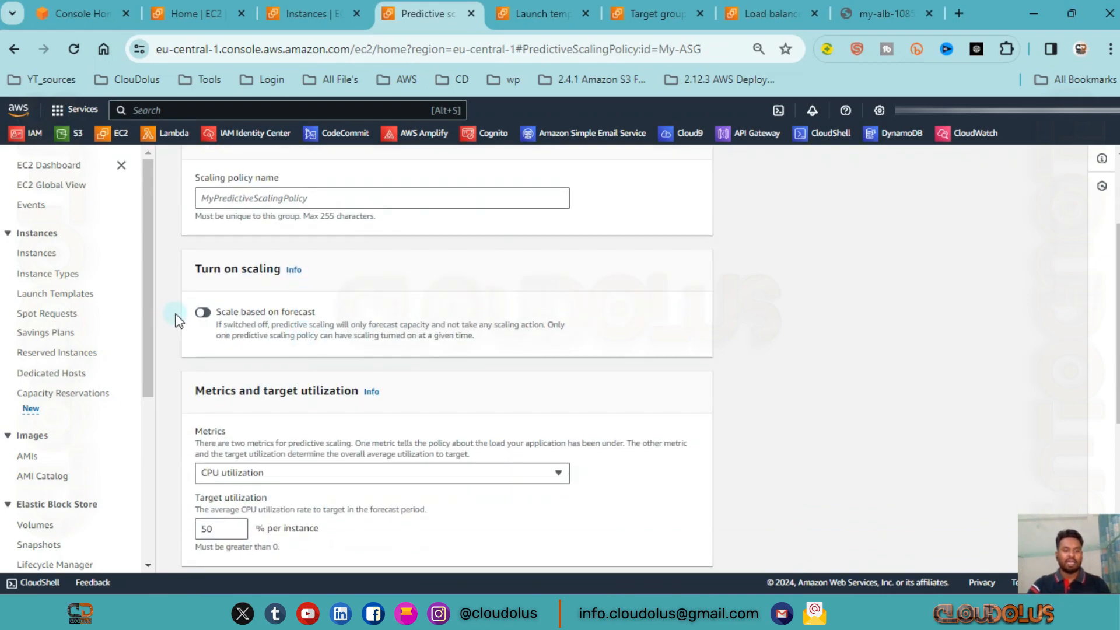
scroll(280, 350, "down", 2)
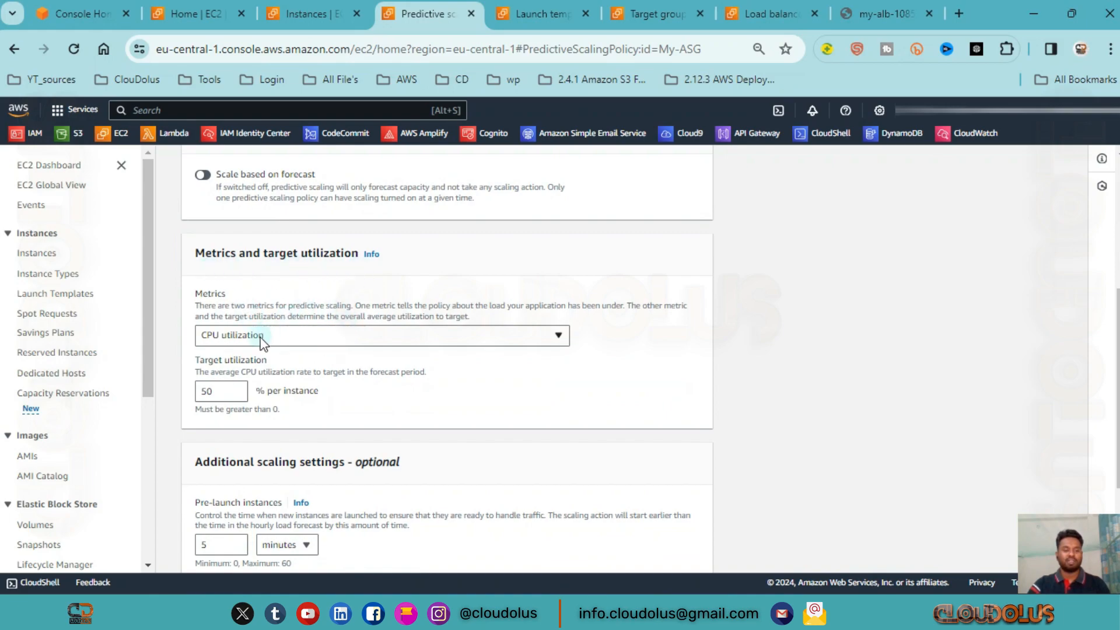
left_click(537, 337)
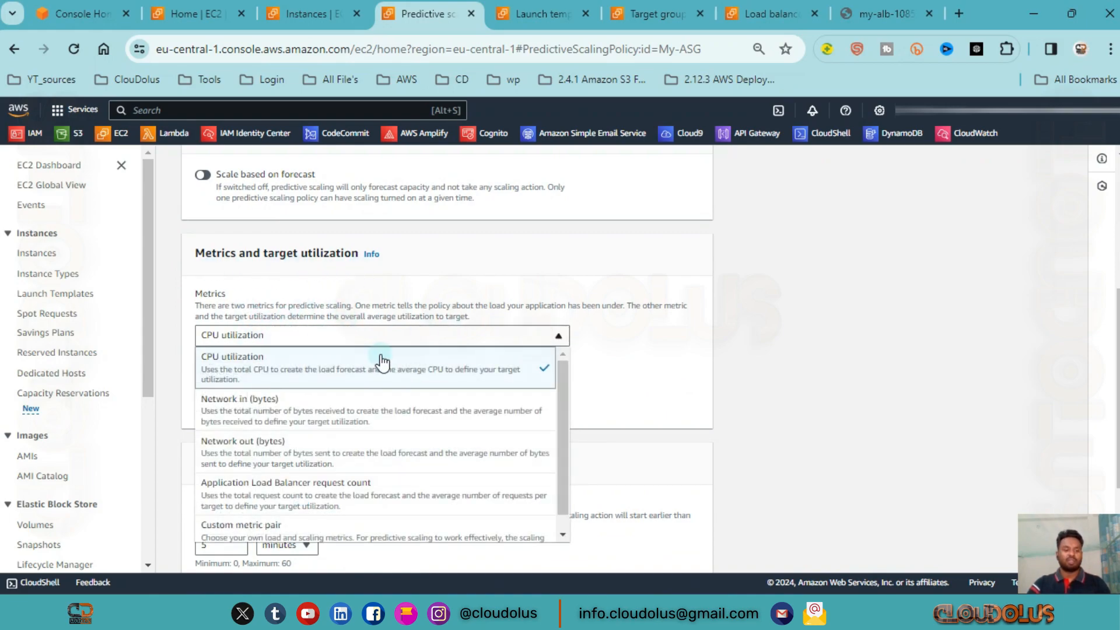
scroll(390, 353, "down", 1)
scroll(385, 343, "down", 2)
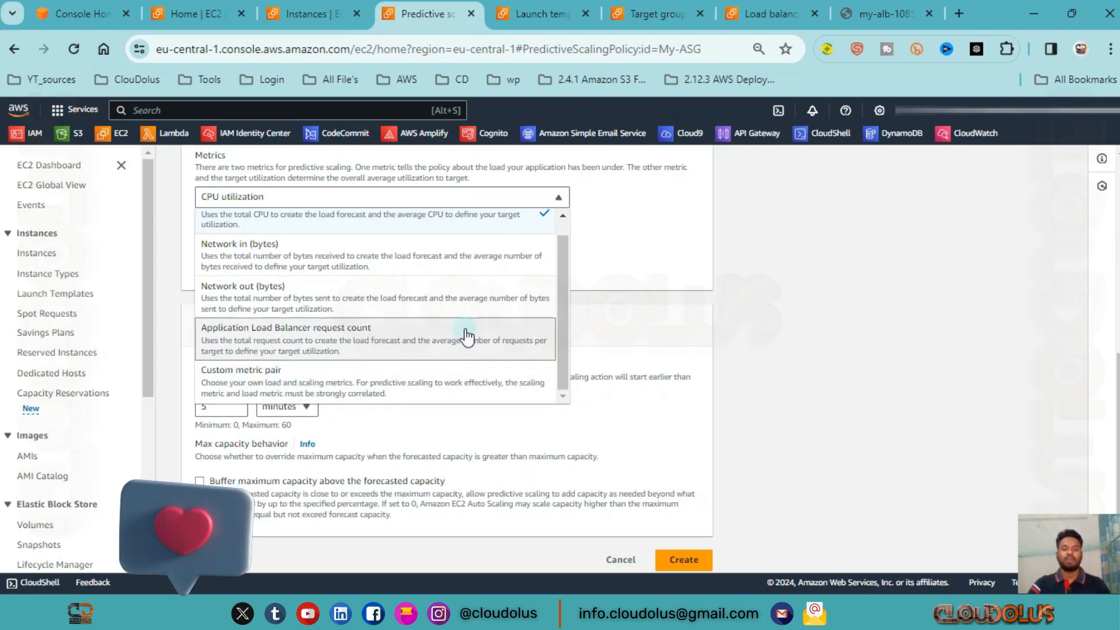
scroll(527, 299, "down", 1)
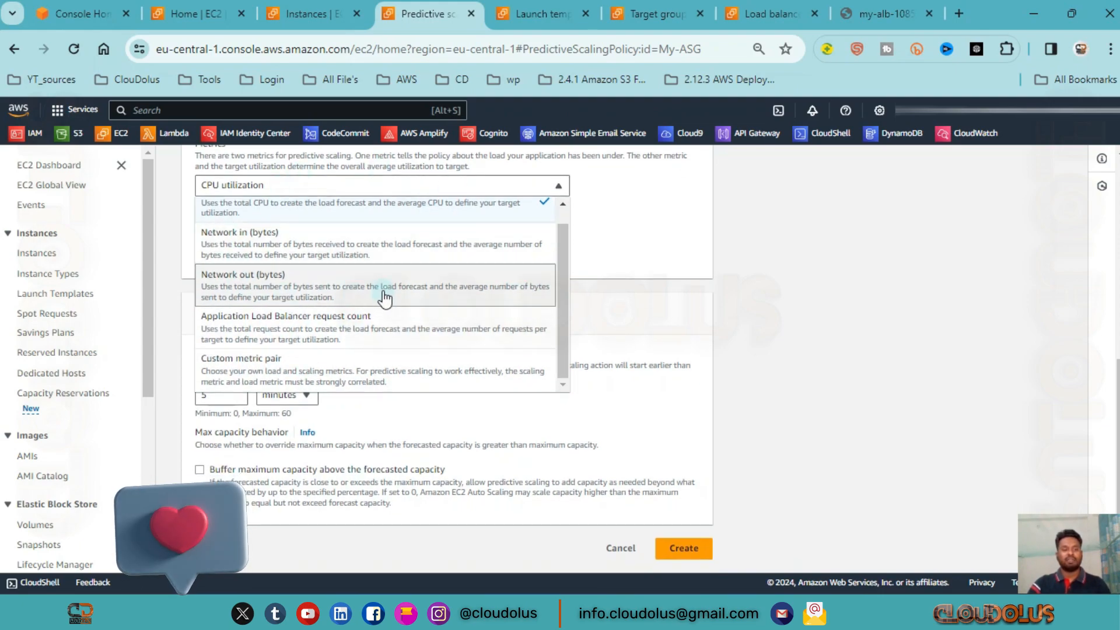
scroll(384, 298, "up", 3)
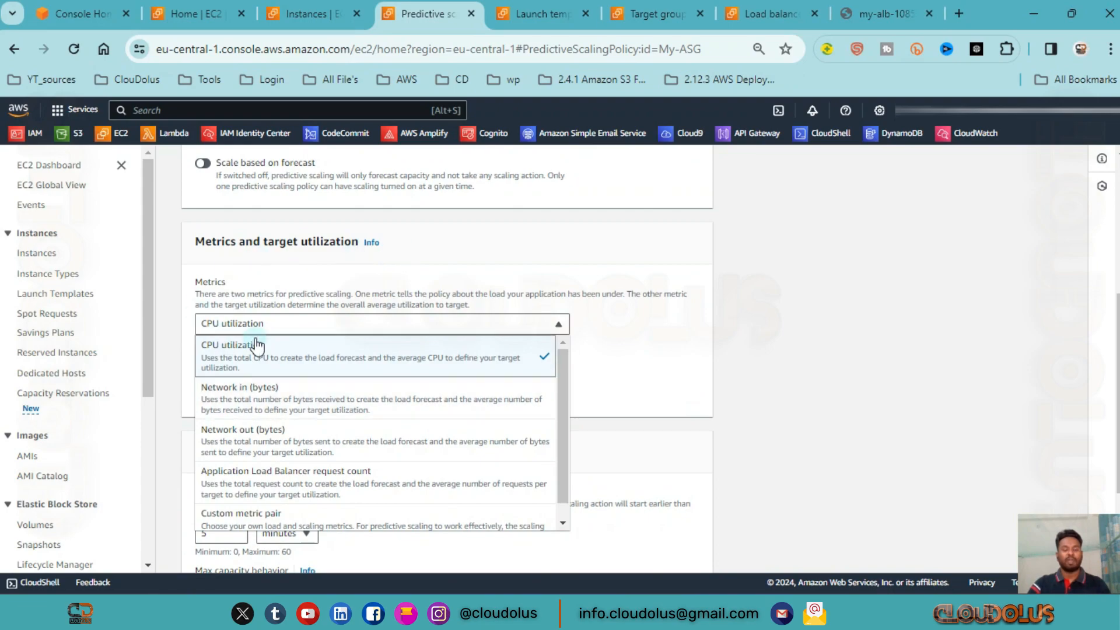
left_click(601, 338)
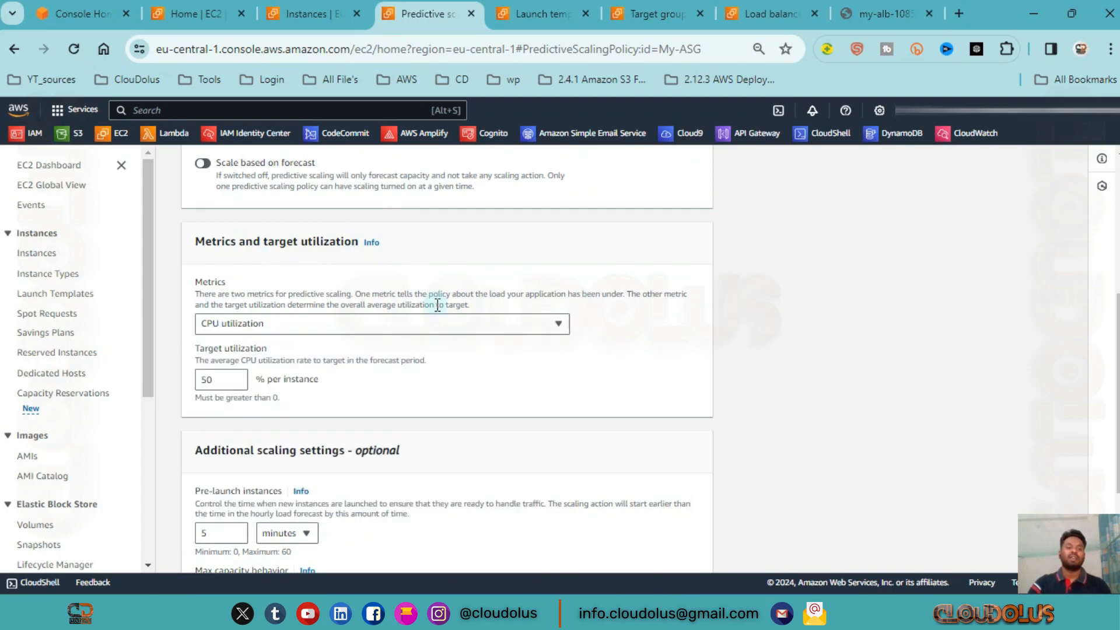
scroll(437, 305, "up", 2)
scroll(432, 306, "up", 2)
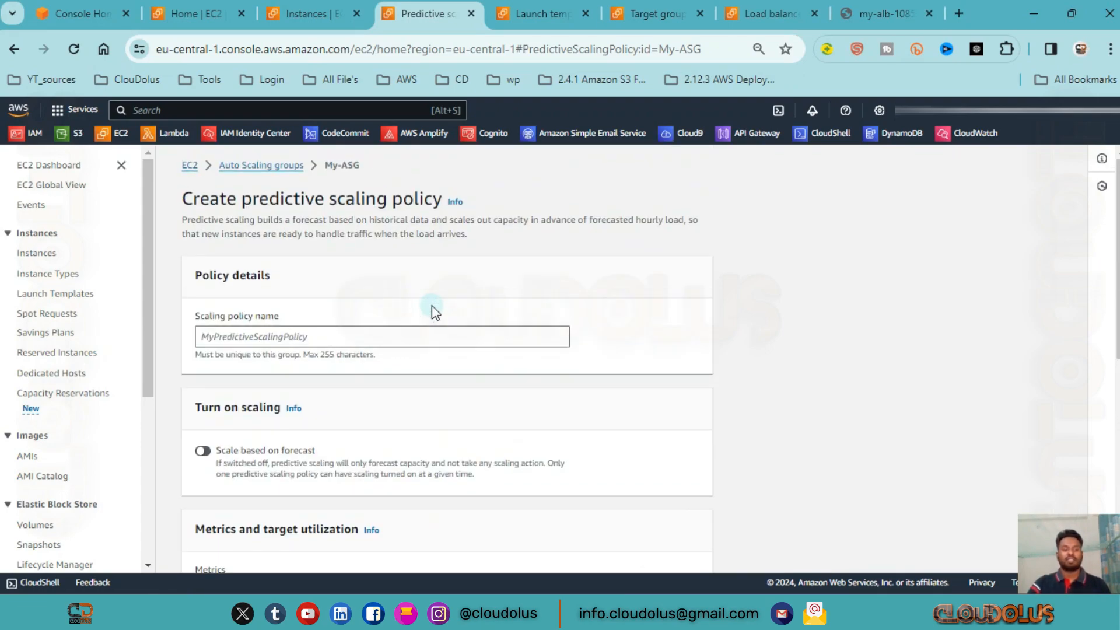
scroll(432, 305, "down", 6)
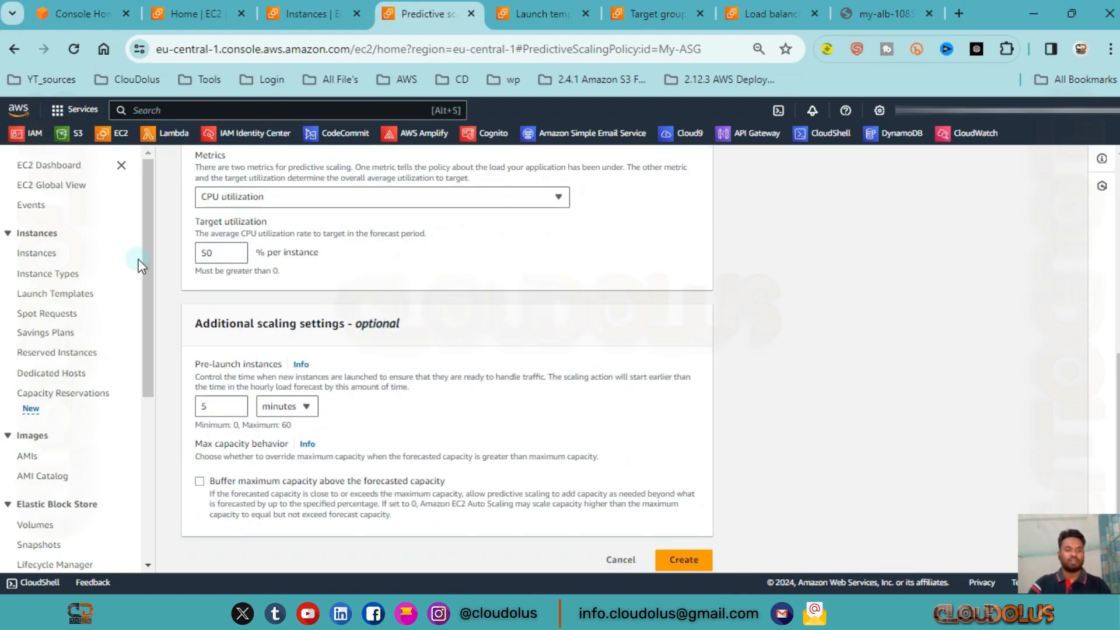
left_click(620, 560)
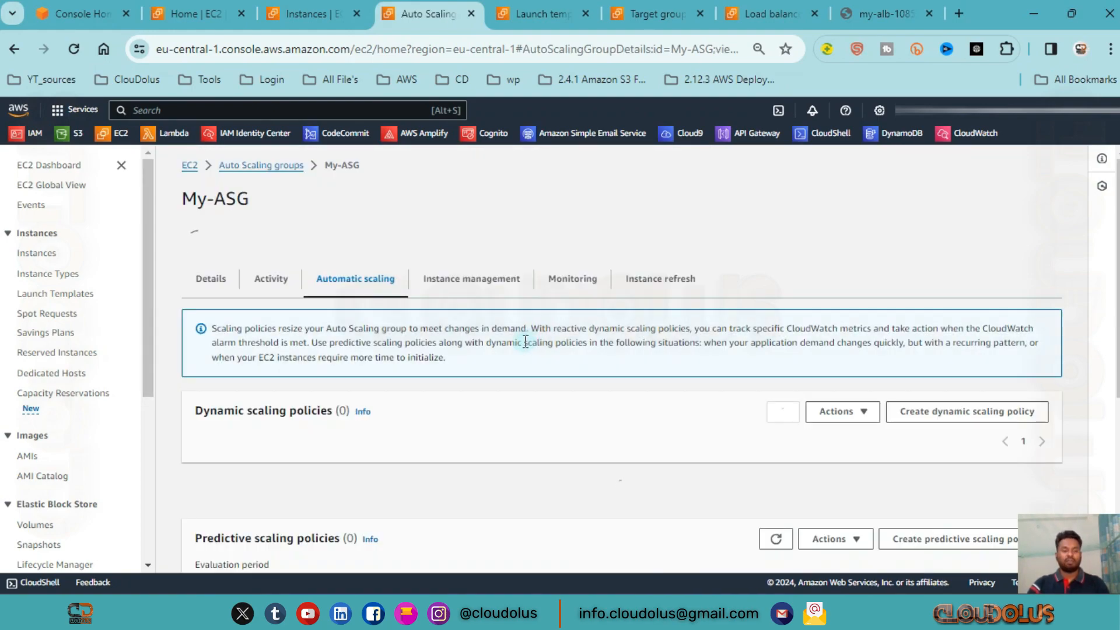
- Start a dynamic scaling policy for My-ASG and choose Target tracking scaling as its policy type
scroll(369, 367, "down", 2)
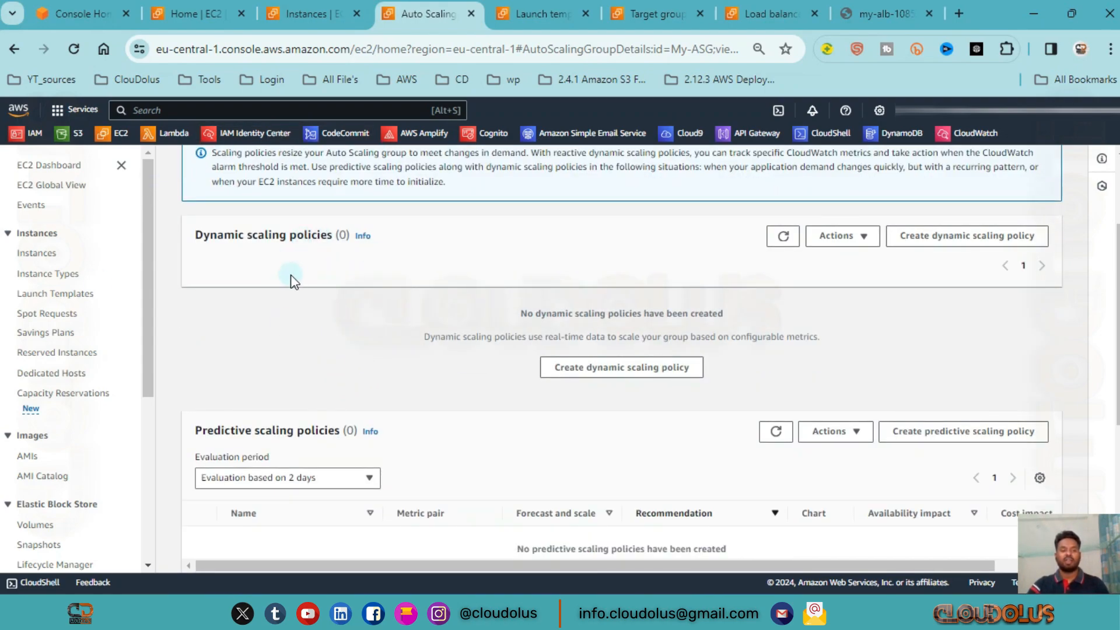
left_click(593, 376)
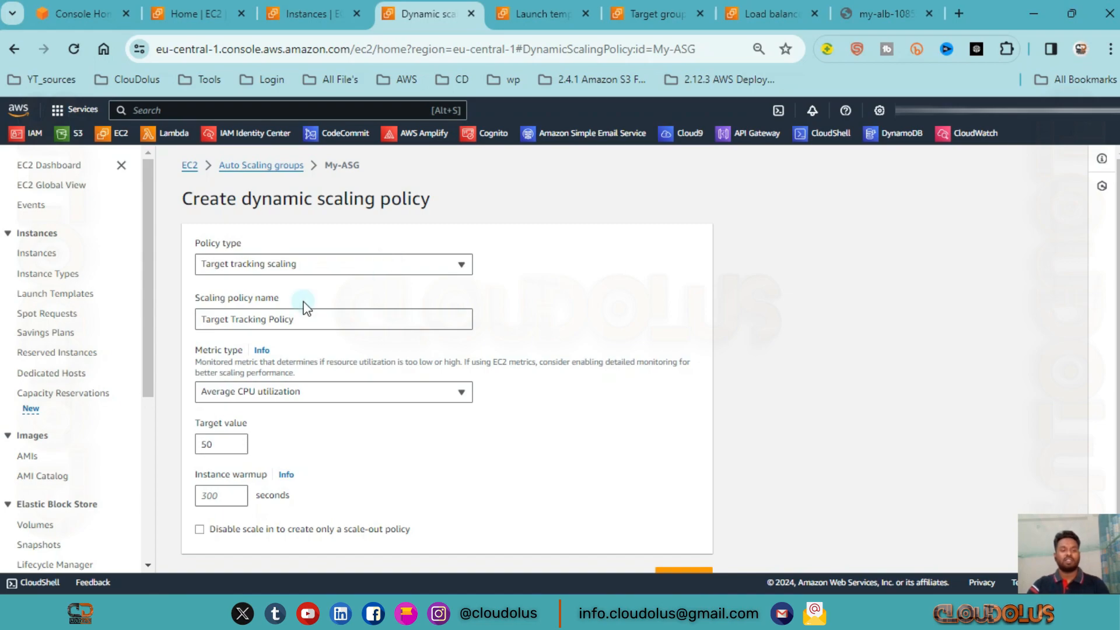
left_click(308, 265)
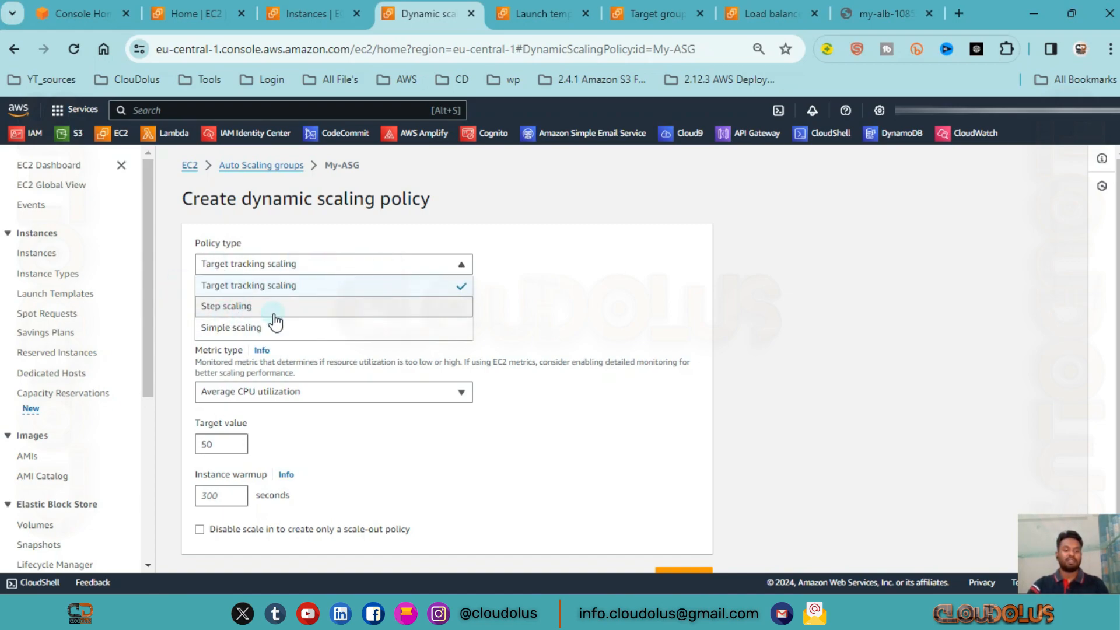
left_click(340, 325)
left_click(382, 267)
left_click(314, 286)
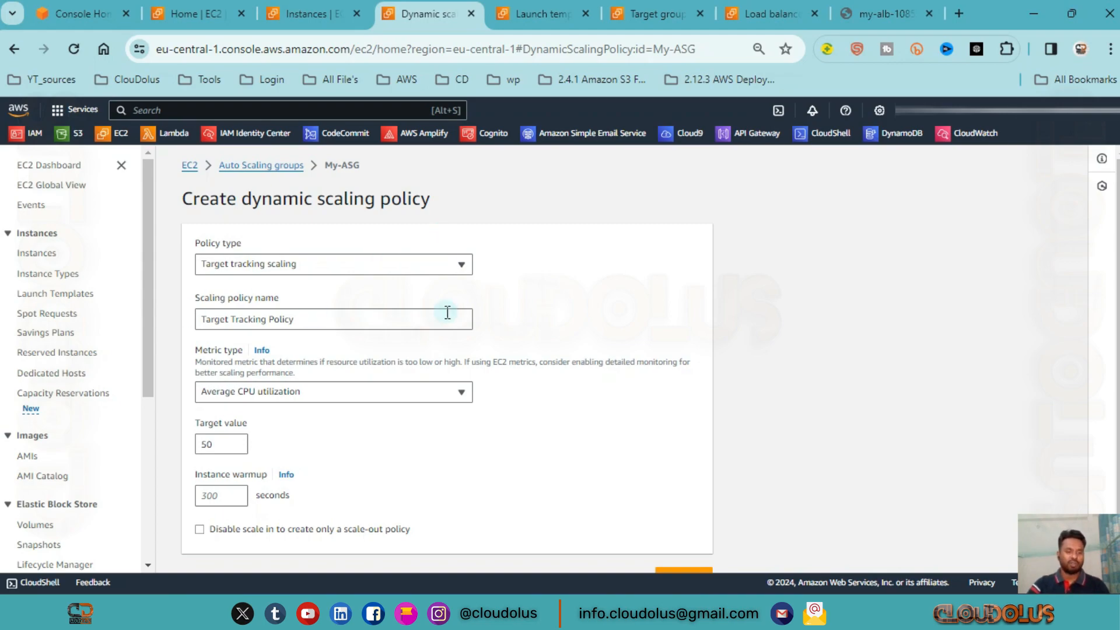
- Review the scaling policy name and the available metric types, keeping Average CPU utilization as the metric
left_click(324, 324)
scroll(336, 342, "down", 1)
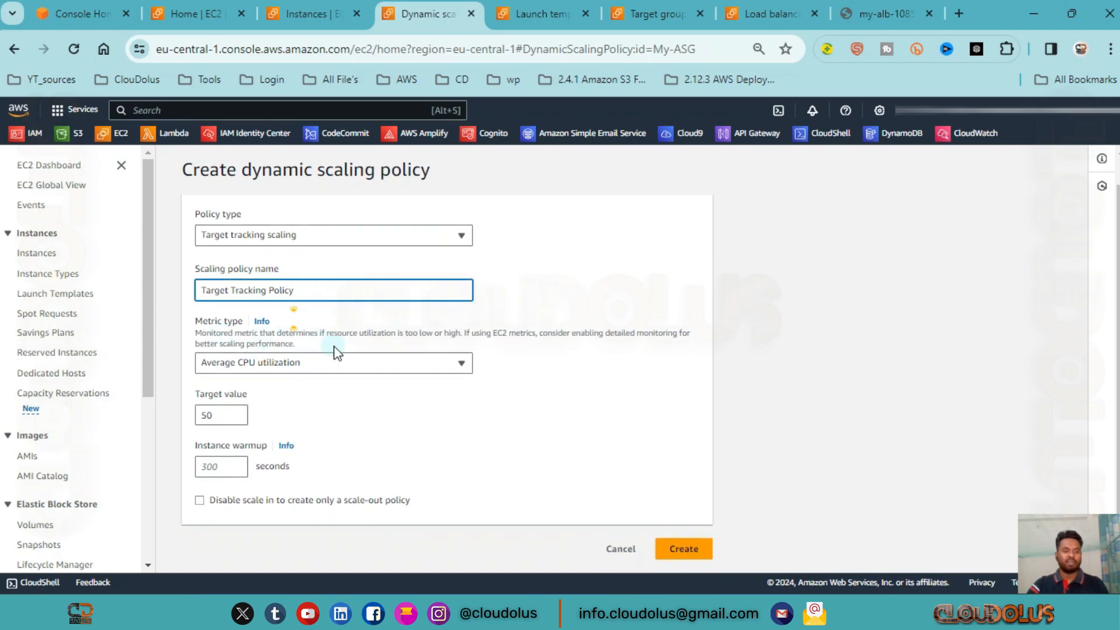
left_click(447, 371)
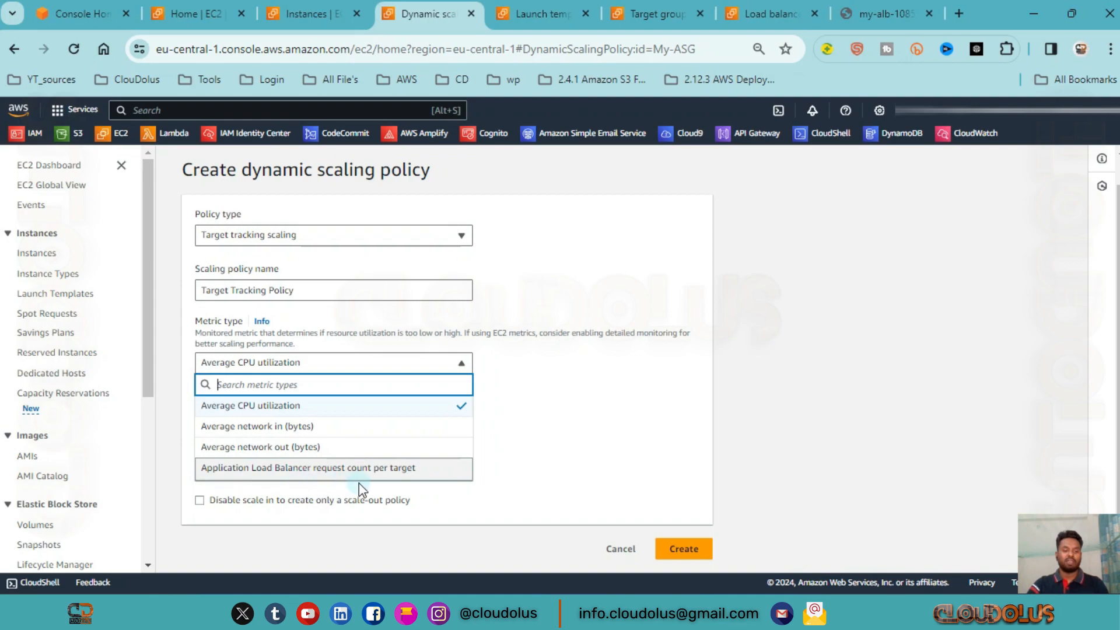
left_click(473, 418)
left_click(309, 362)
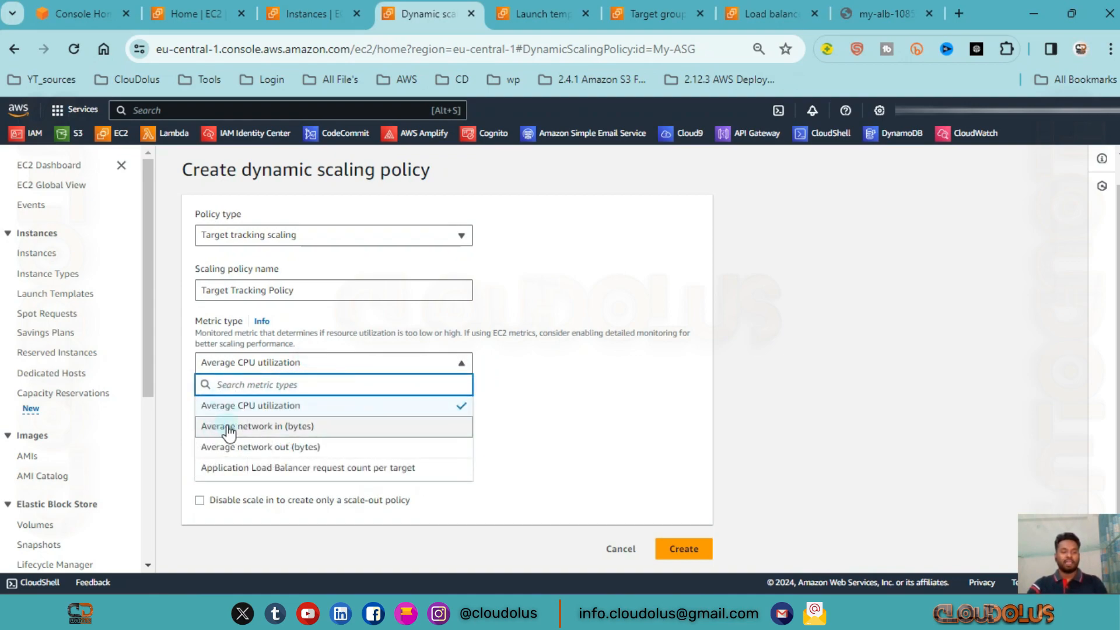
left_click(385, 363)
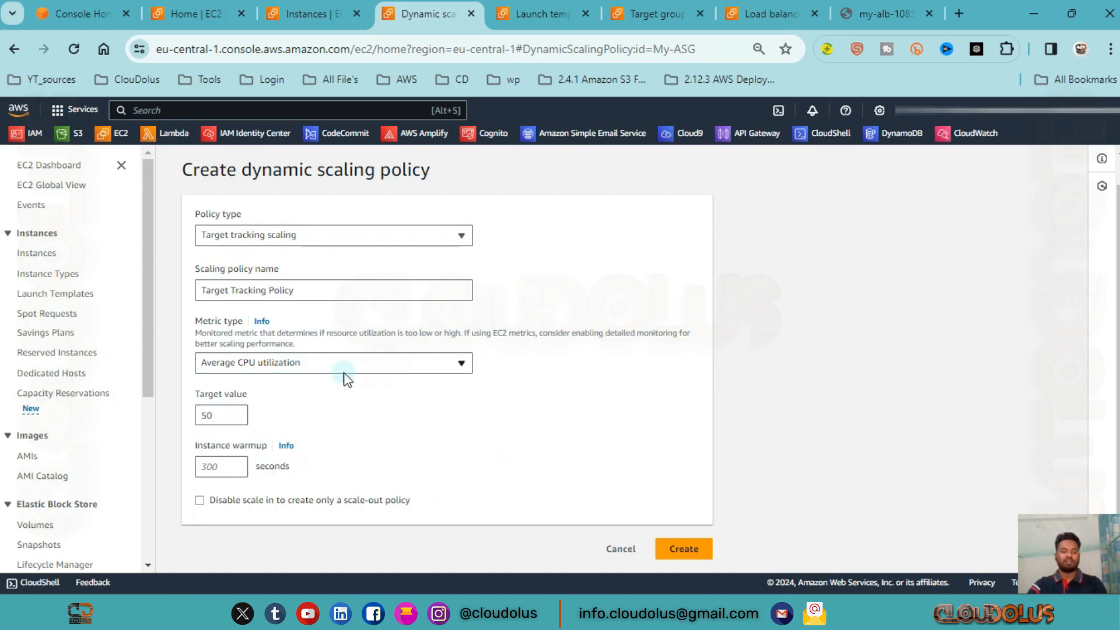
- Set the policy's target value to 30 and create the target tracking policy
left_click(229, 419)
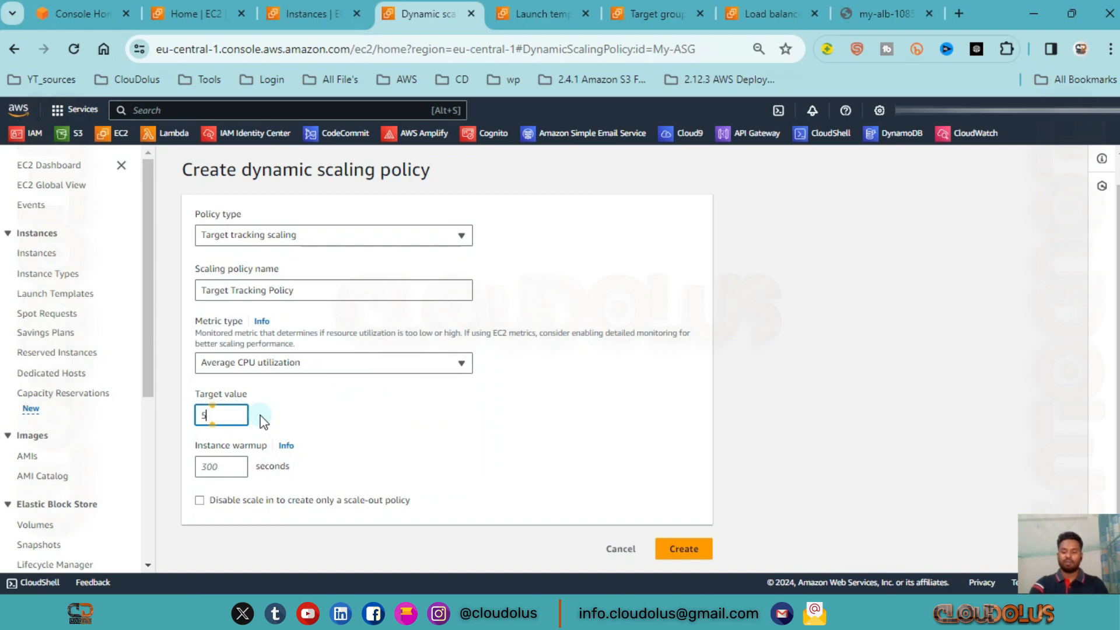
key("BackSpace")
type("30")
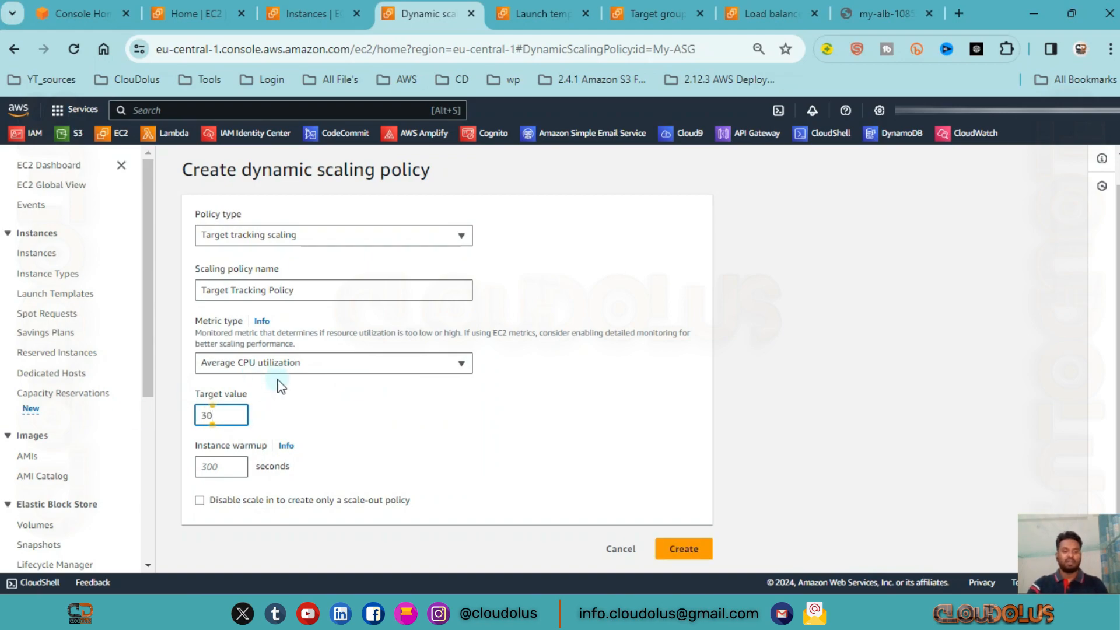
left_click(272, 402)
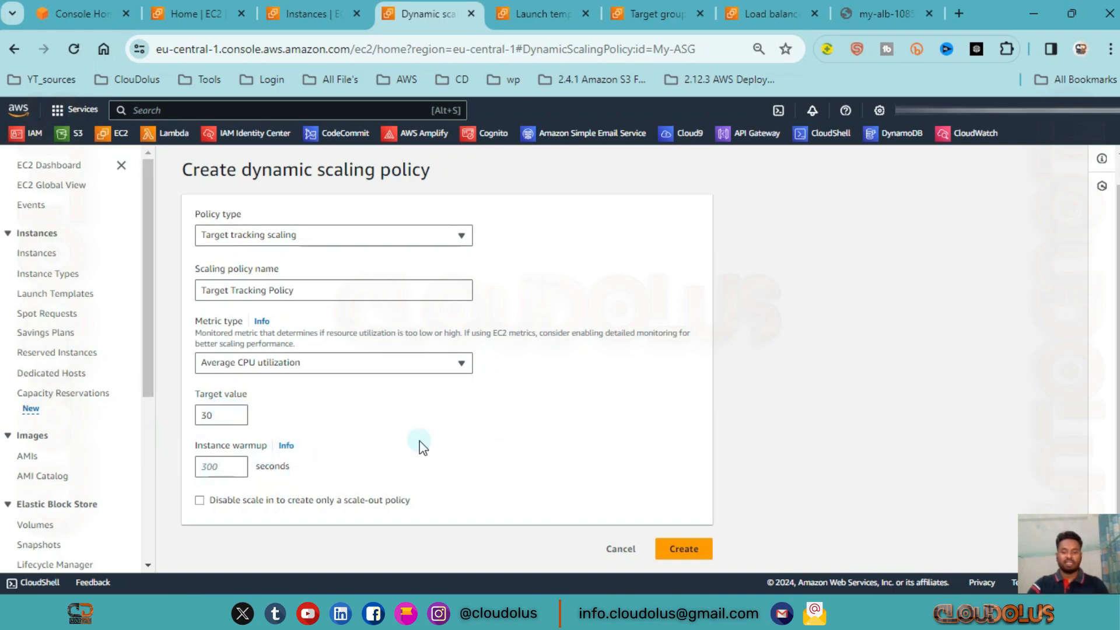
left_click(710, 548)
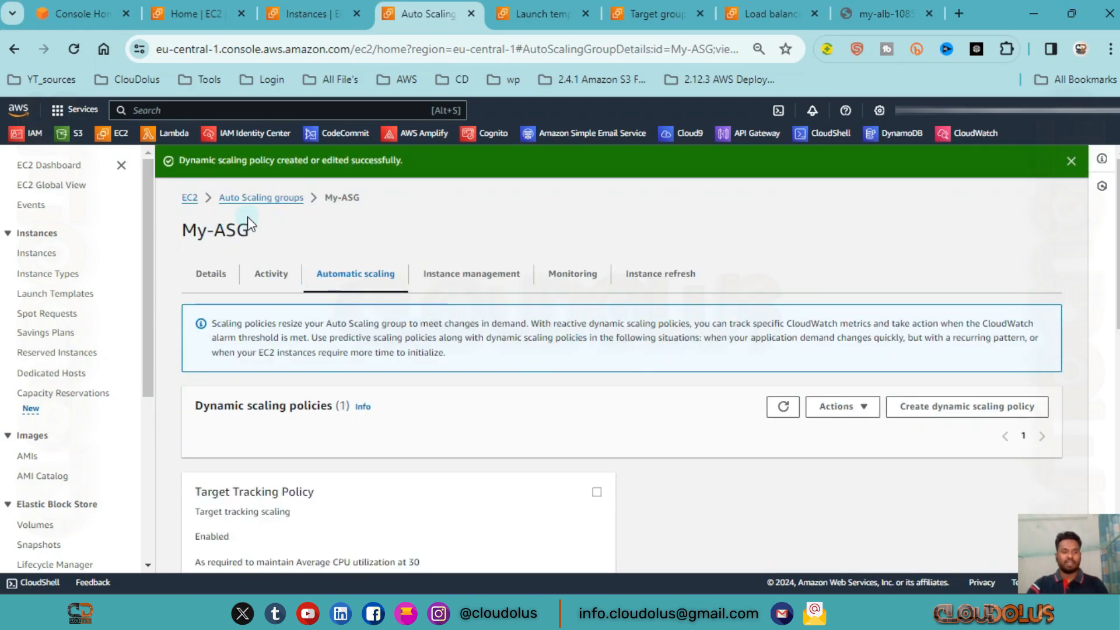
- Review My-ASG's new Target Tracking Policy and the lifecycle and health status of the group's managed instances
scroll(483, 443, "down", 6)
scroll(275, 340, "up", 3)
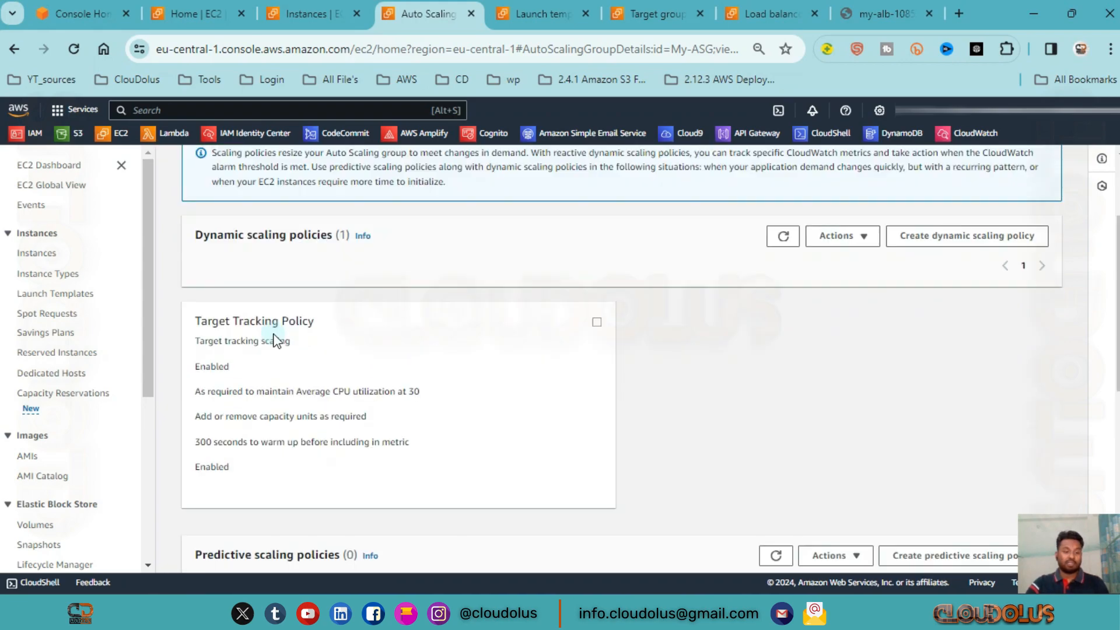
left_click_drag(230, 367, 196, 367)
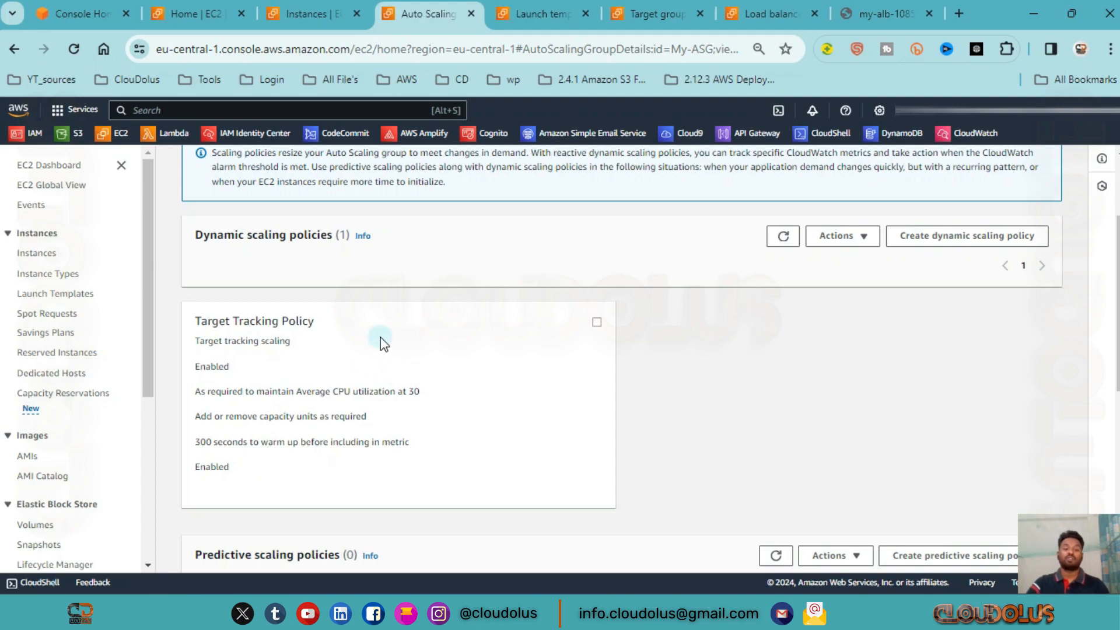
scroll(391, 339, "up", 3)
left_click(434, 249)
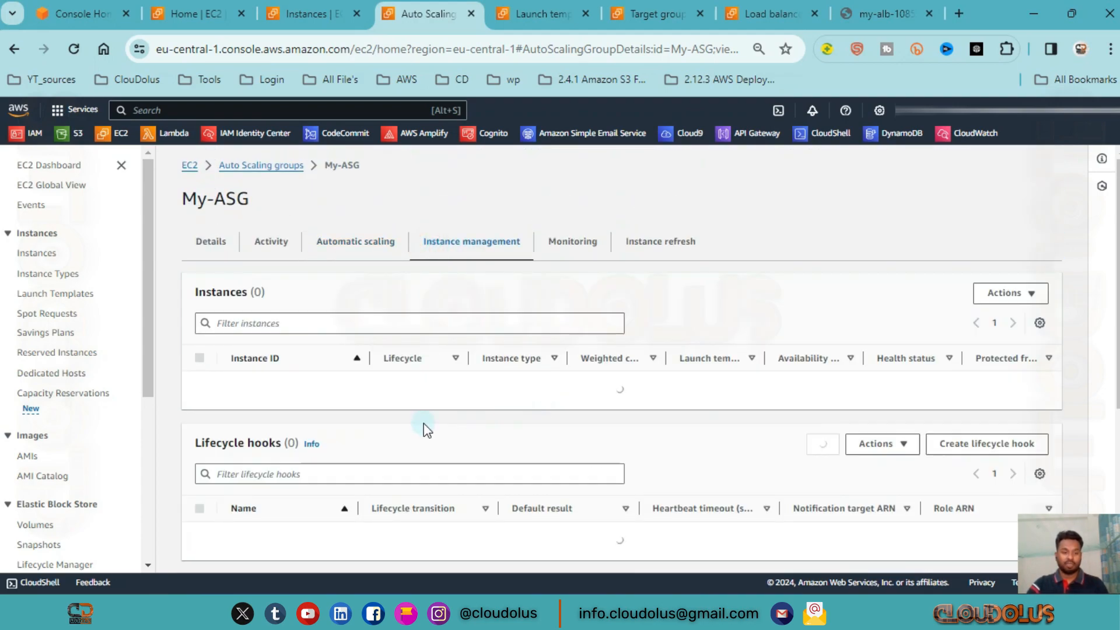
scroll(479, 401, "down", 3)
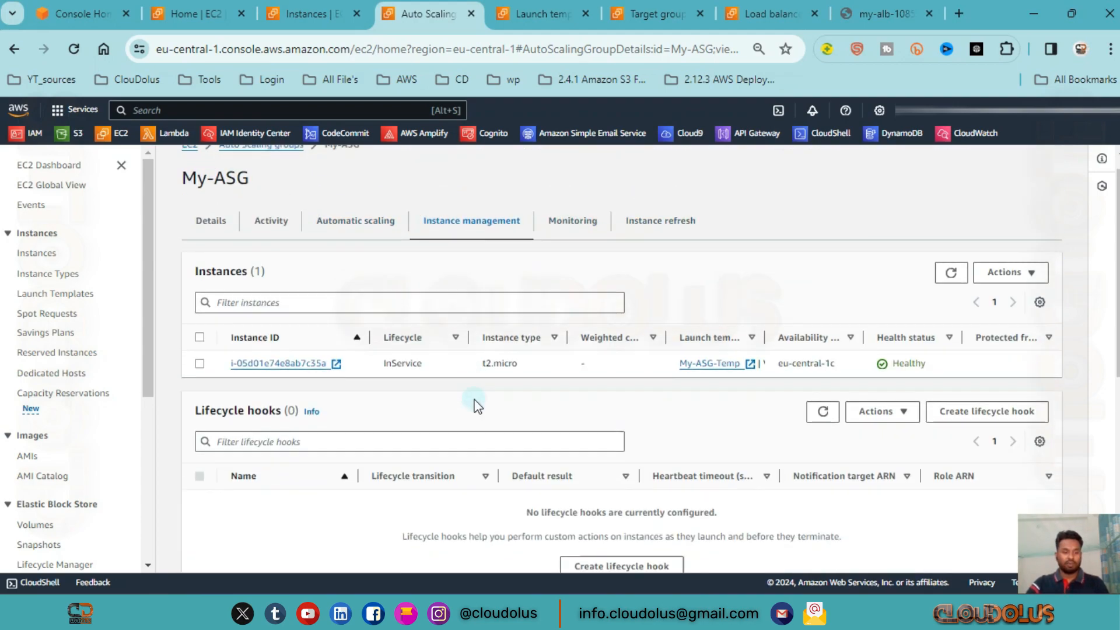
scroll(478, 401, "up", 3)
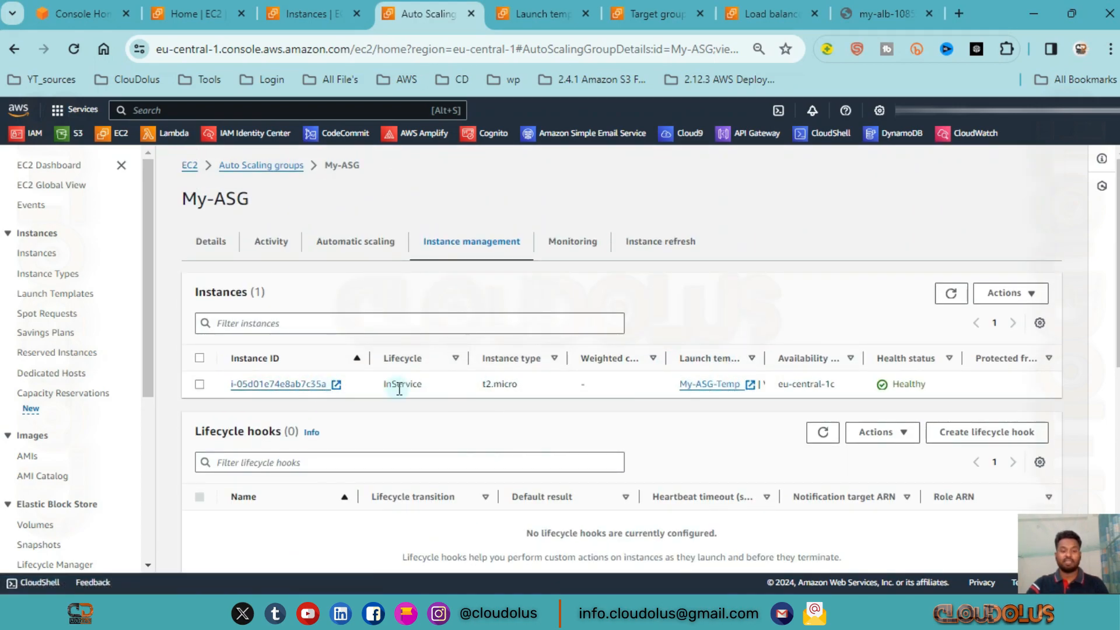
left_click_drag(385, 385, 410, 386)
- Examine My-ASG's CloudWatch monitoring details, including the CPU utilization graph among the EC2 metrics
left_click(581, 244)
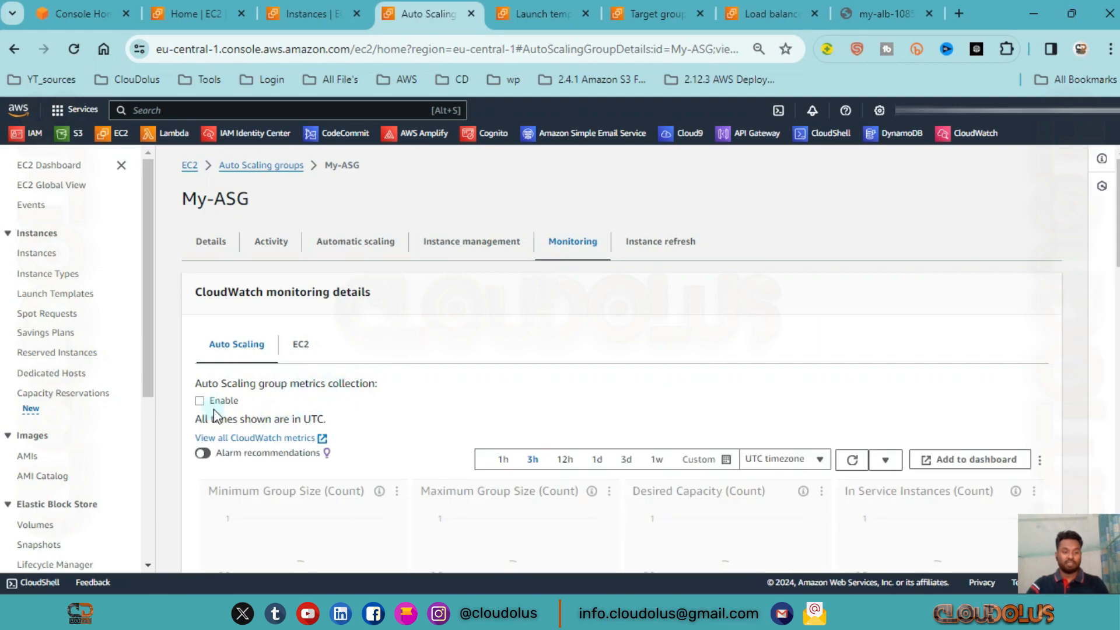
left_click(300, 345)
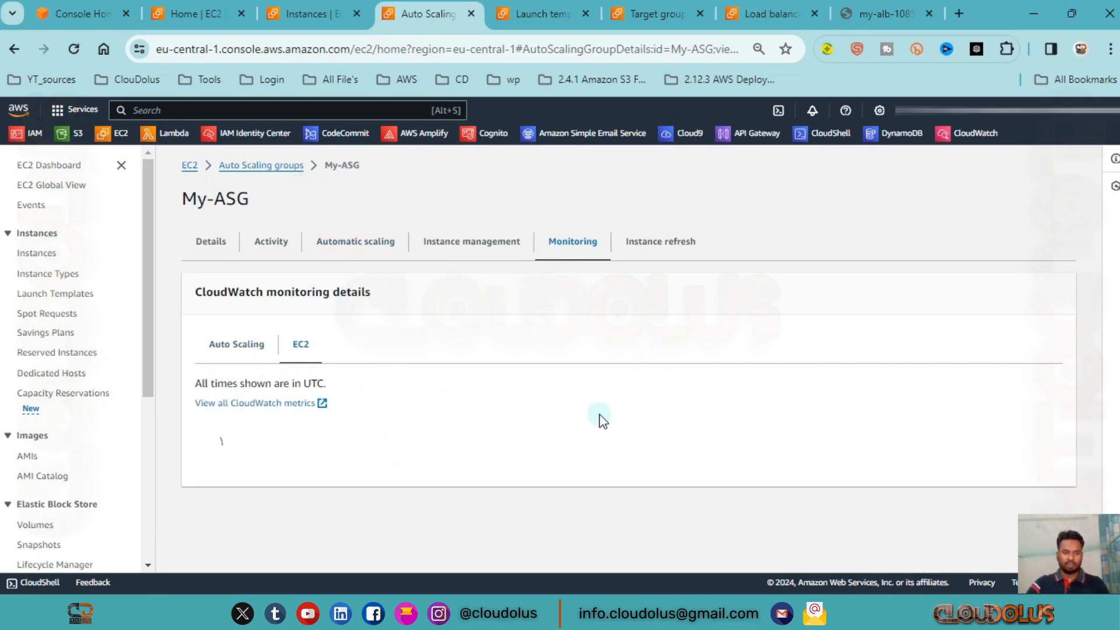
scroll(551, 405, "down", 2)
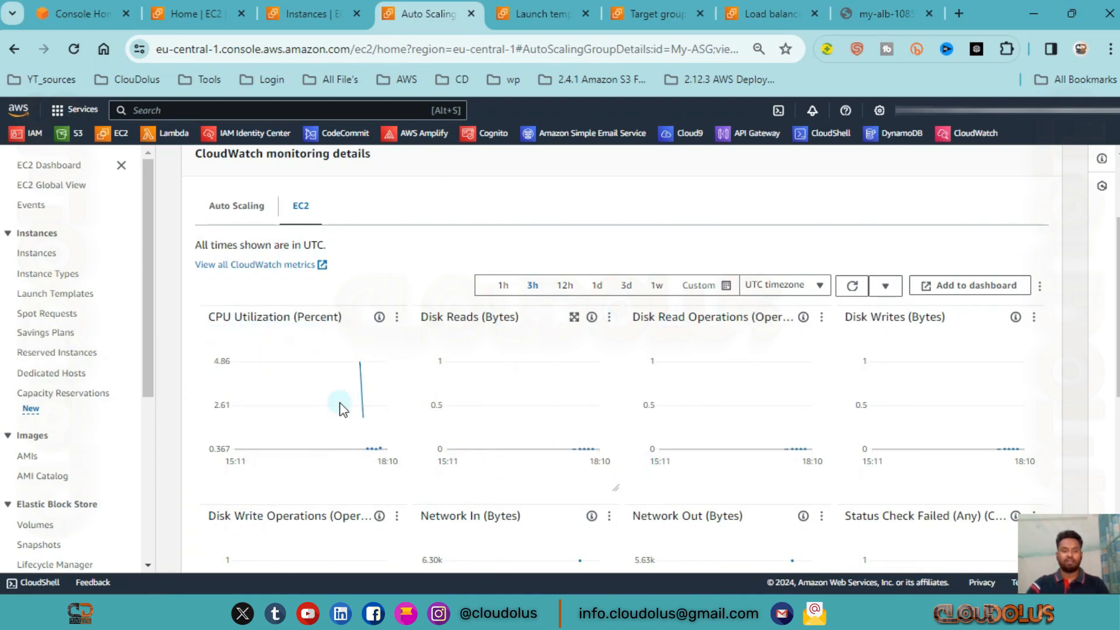
mouse_move(338, 395)
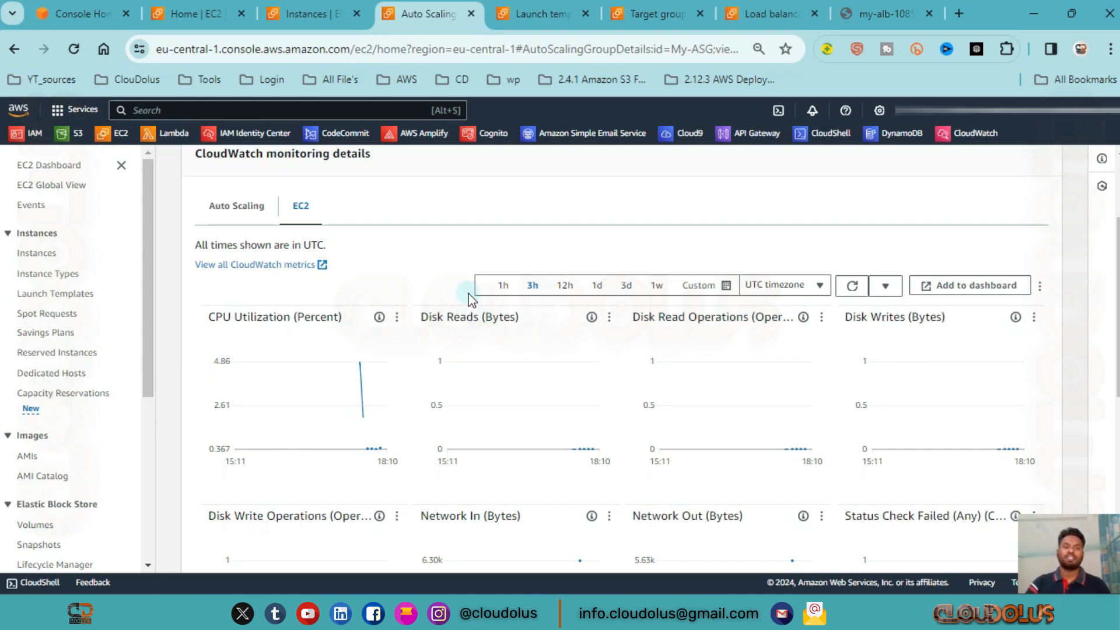
scroll(453, 295, "up", 3)
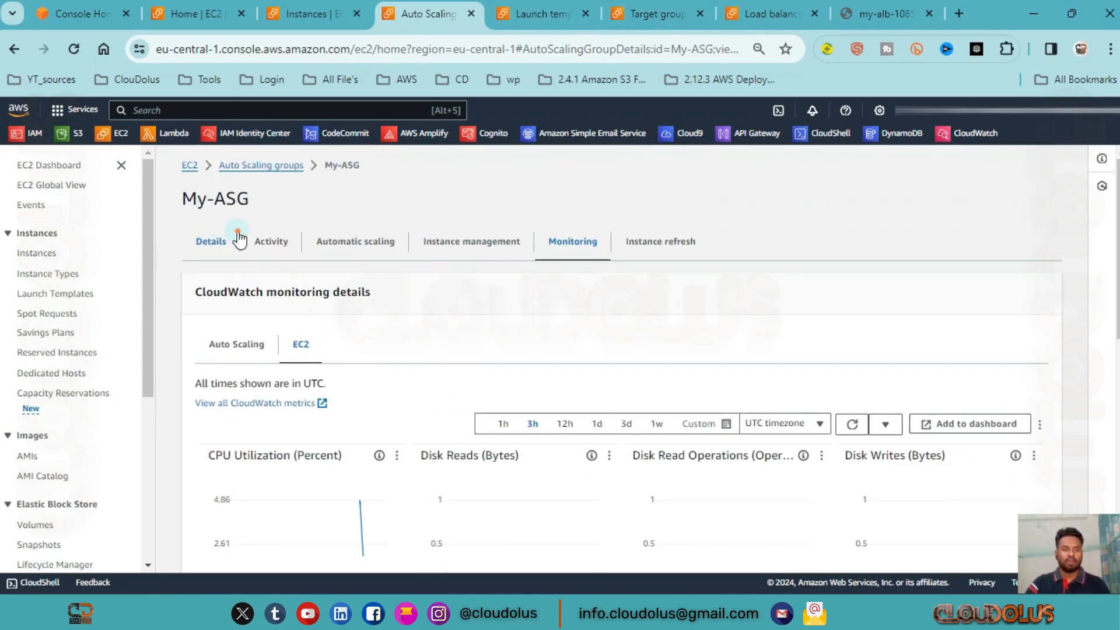
- Compare My-ASG's desired, minimum and maximum capacity with the running instances in the EC2 instance list
left_click(219, 241)
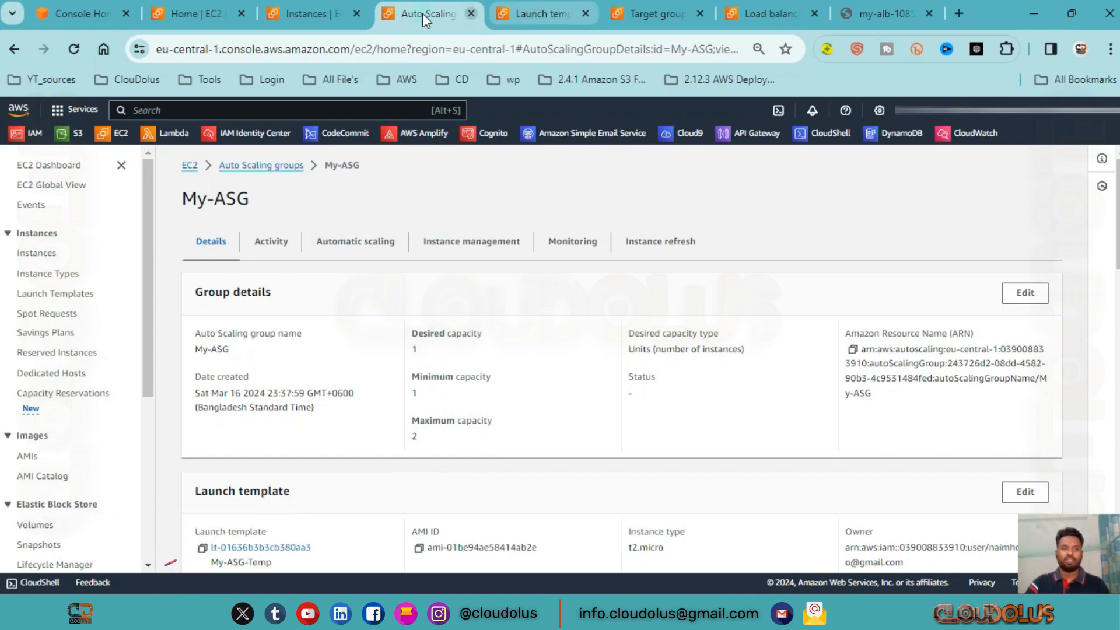
left_click(309, 13)
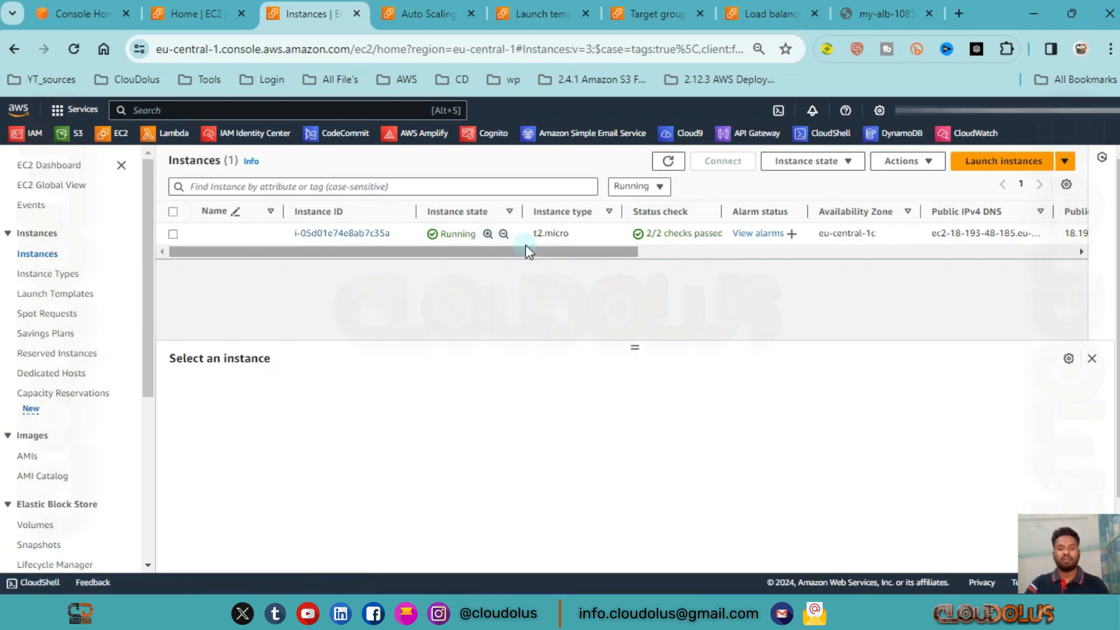
left_click(424, 11)
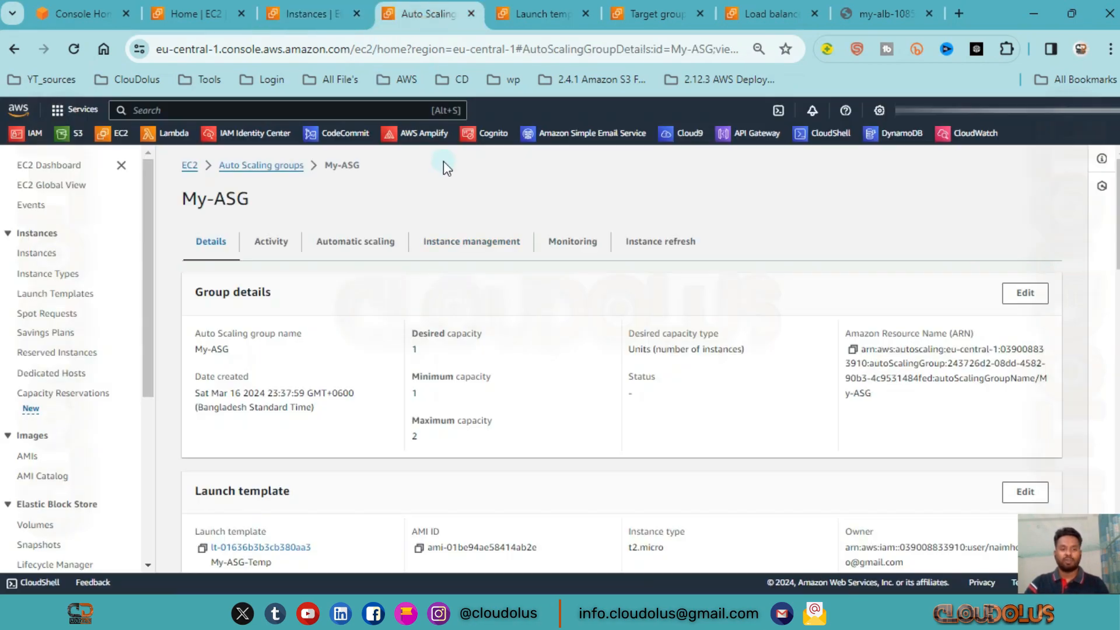
double_click(414, 351)
double_click(415, 436)
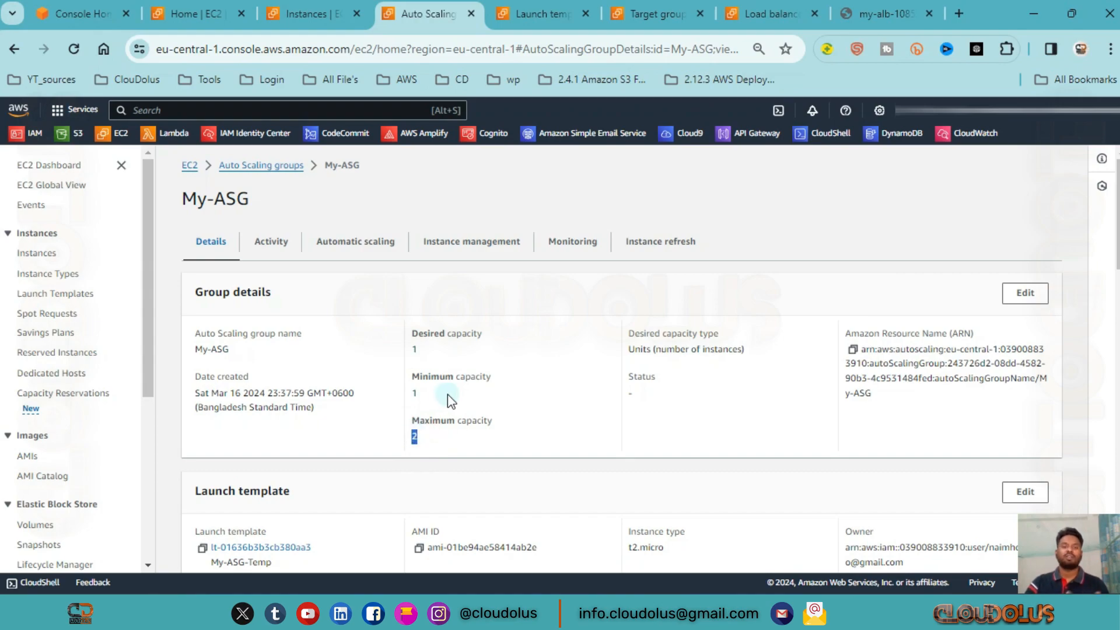
left_click(599, 379)
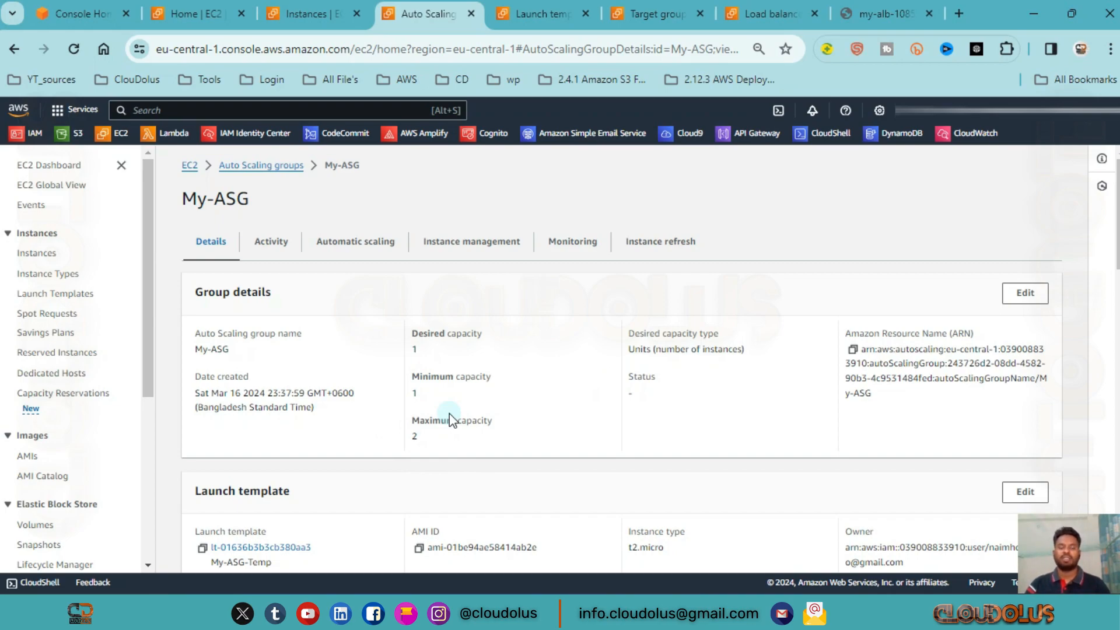
- Connect to the group's running instance through EC2 Instance Connect with the default username ec2-user
left_click(308, 15)
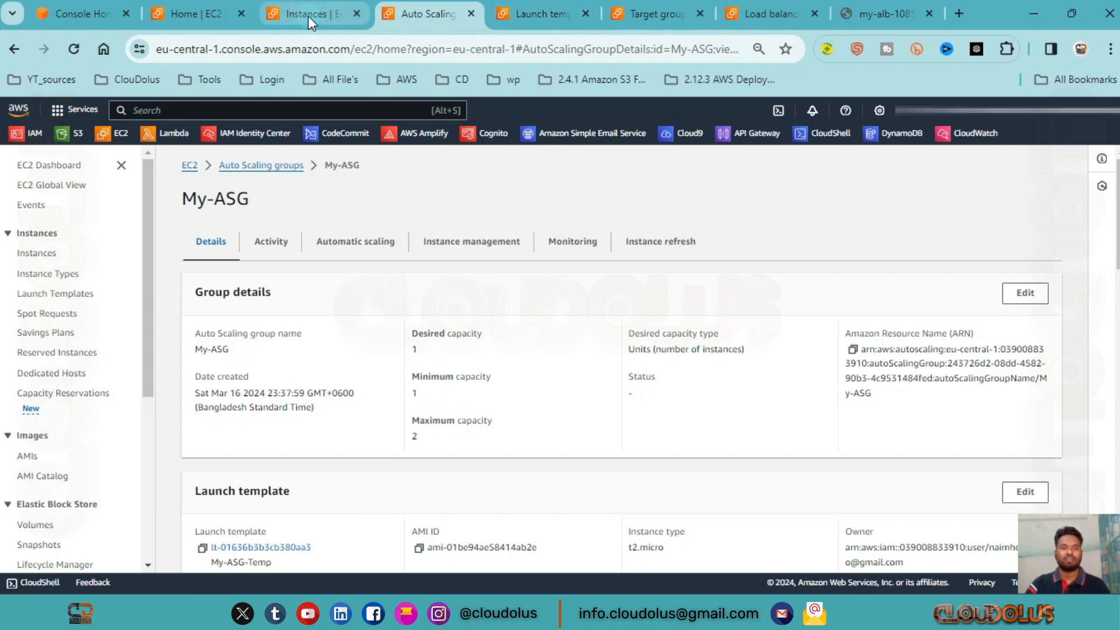
left_click(212, 232)
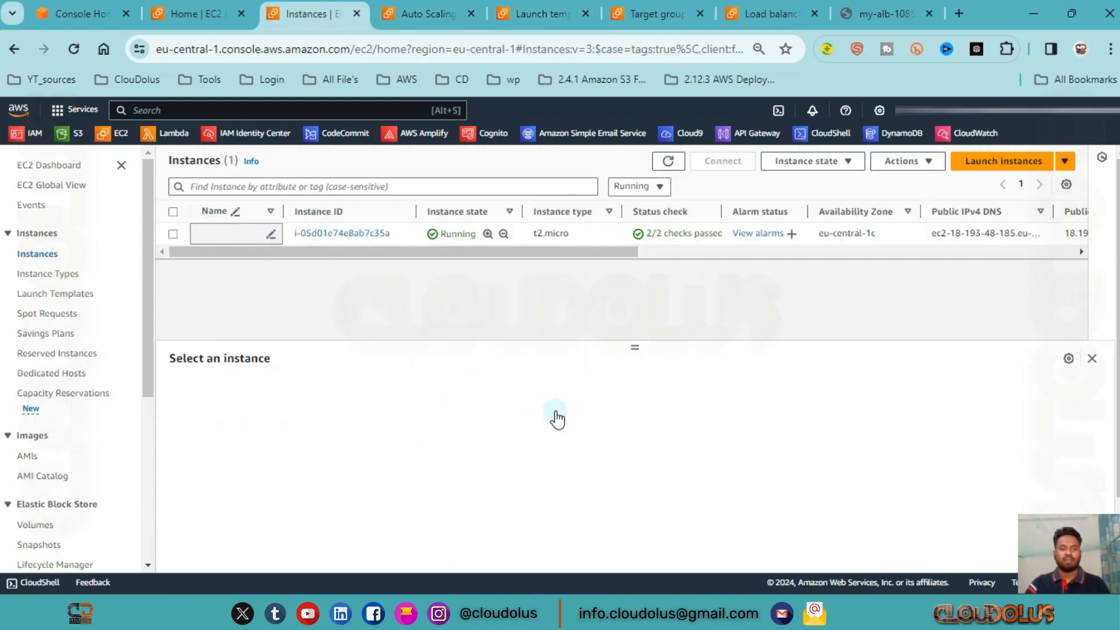
left_click(724, 163)
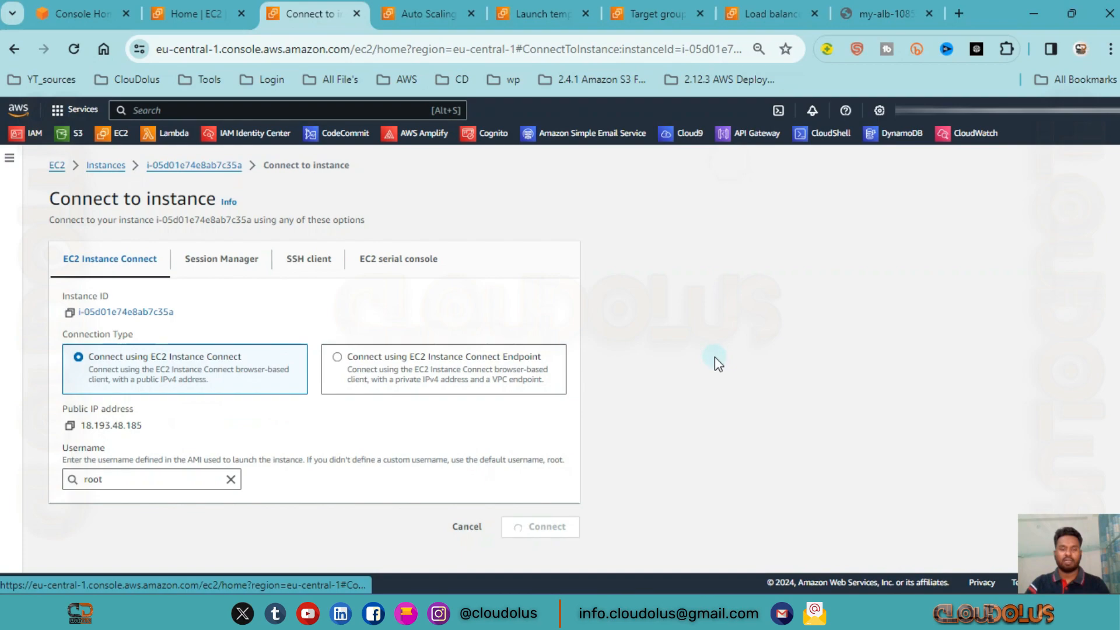
scroll(350, 485, "down", 1)
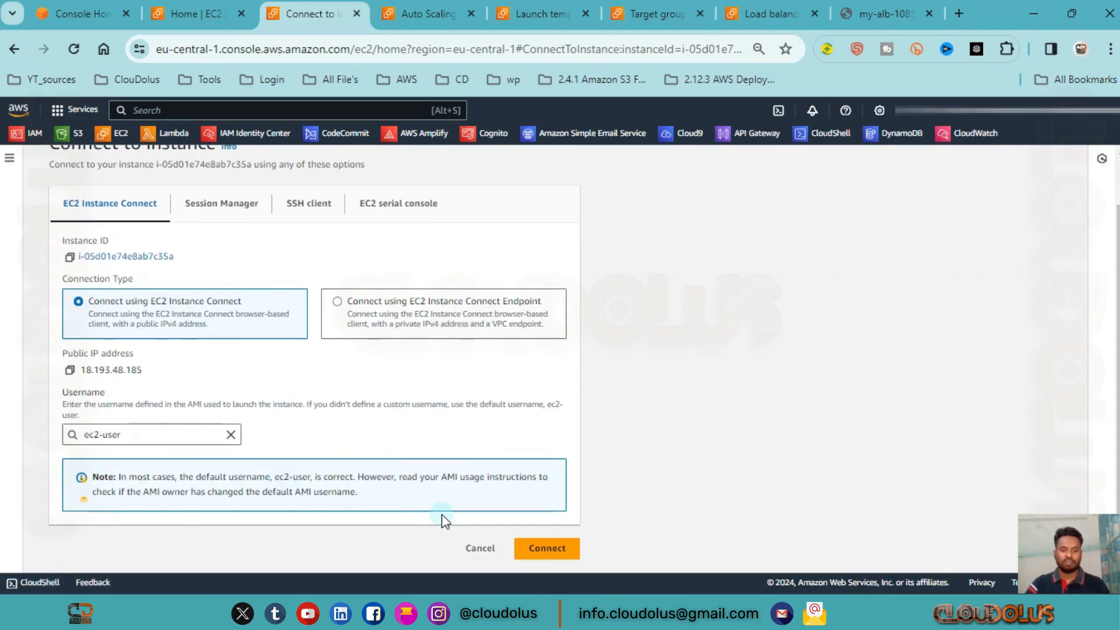
left_click(534, 549)
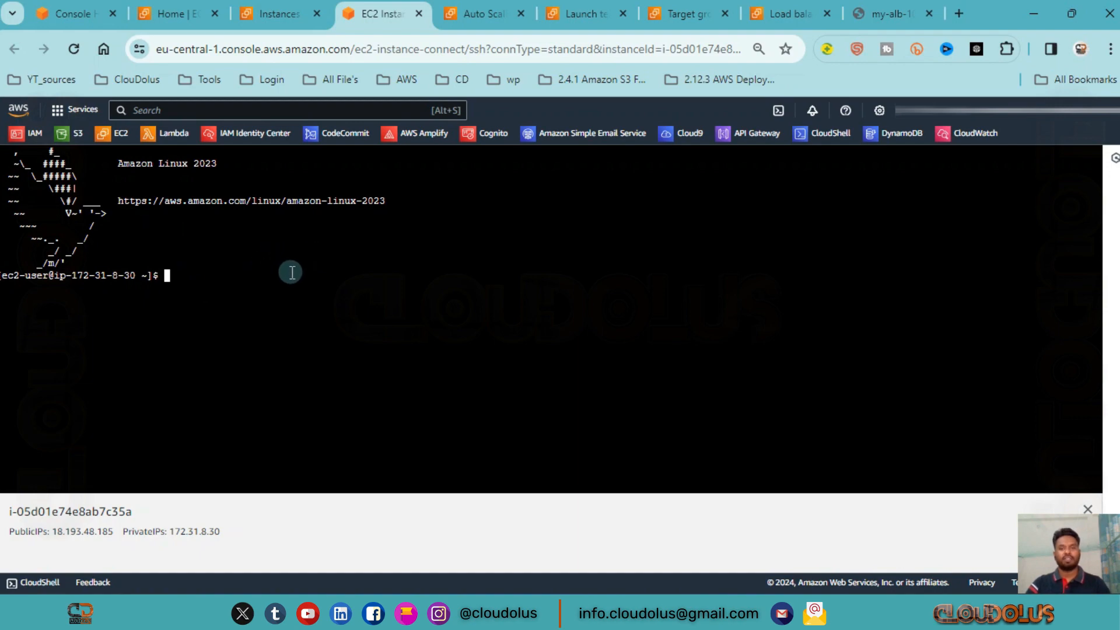
- Install the stress test tool on the instance with the notes' command "sudo yum install stress-ng", accepting the package installation with y
key("alt+Tab")
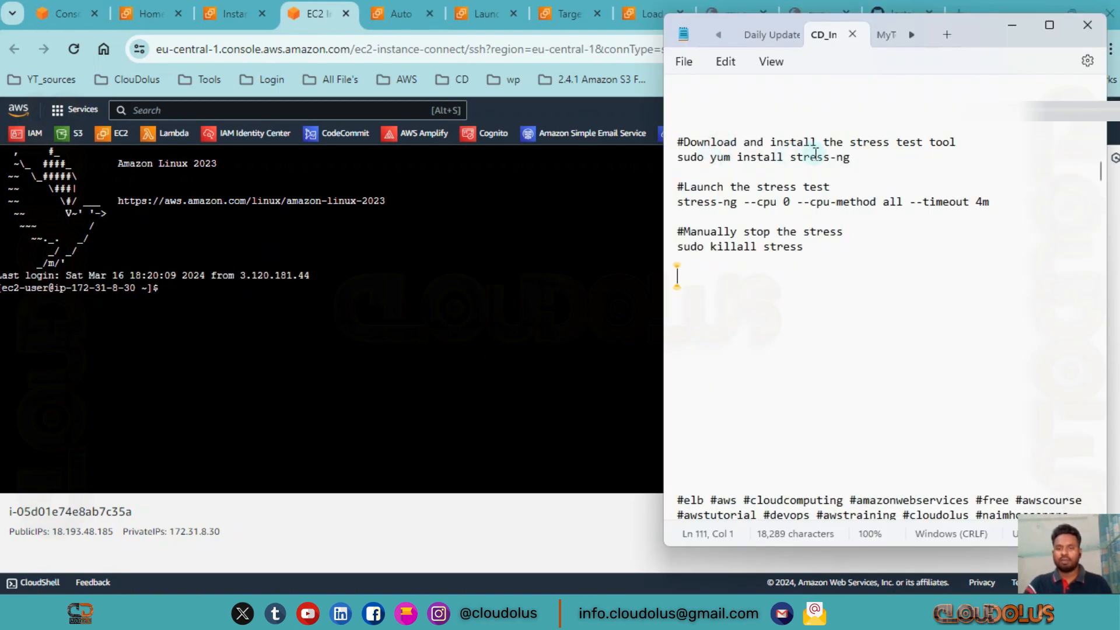
left_click_drag(851, 162, 677, 161)
key("ctrl+c")
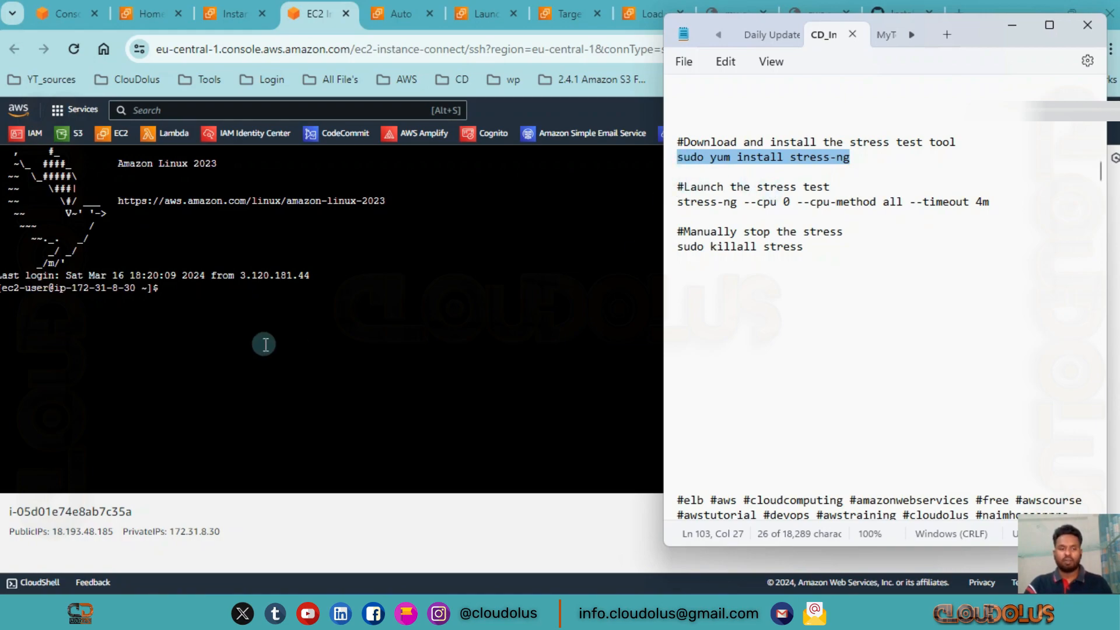
left_click(282, 303)
key("ctrl+v")
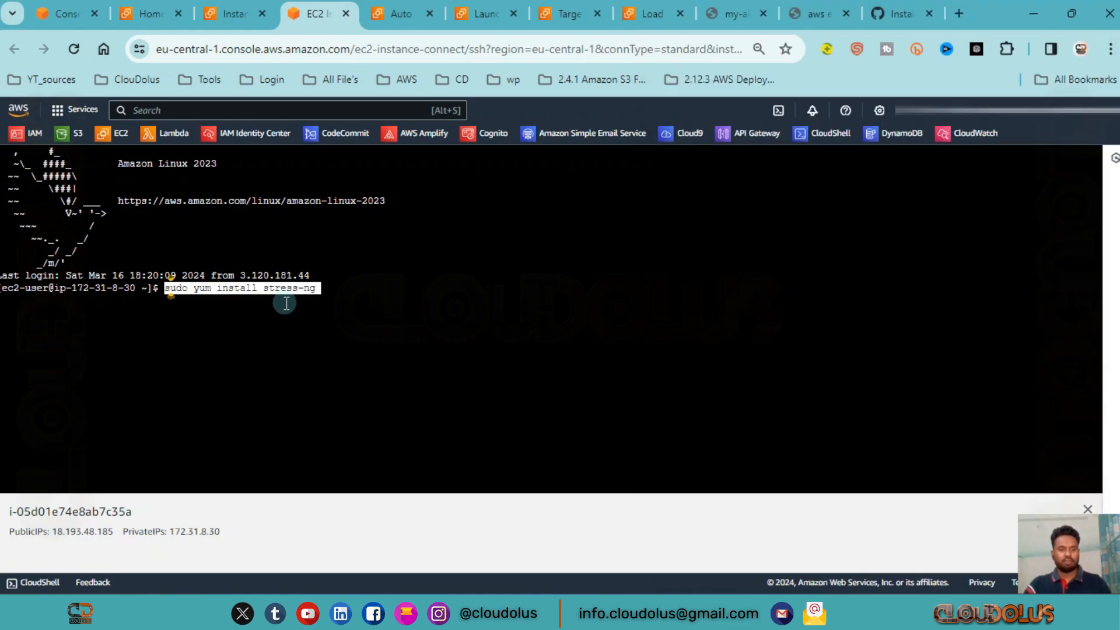
key("Return")
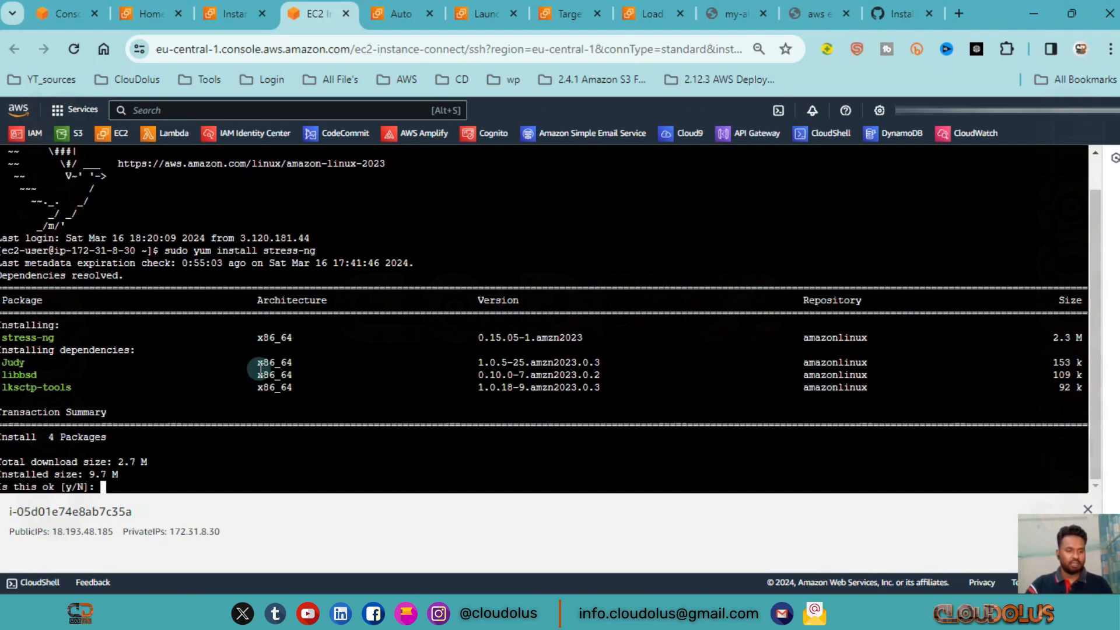
left_click(172, 482)
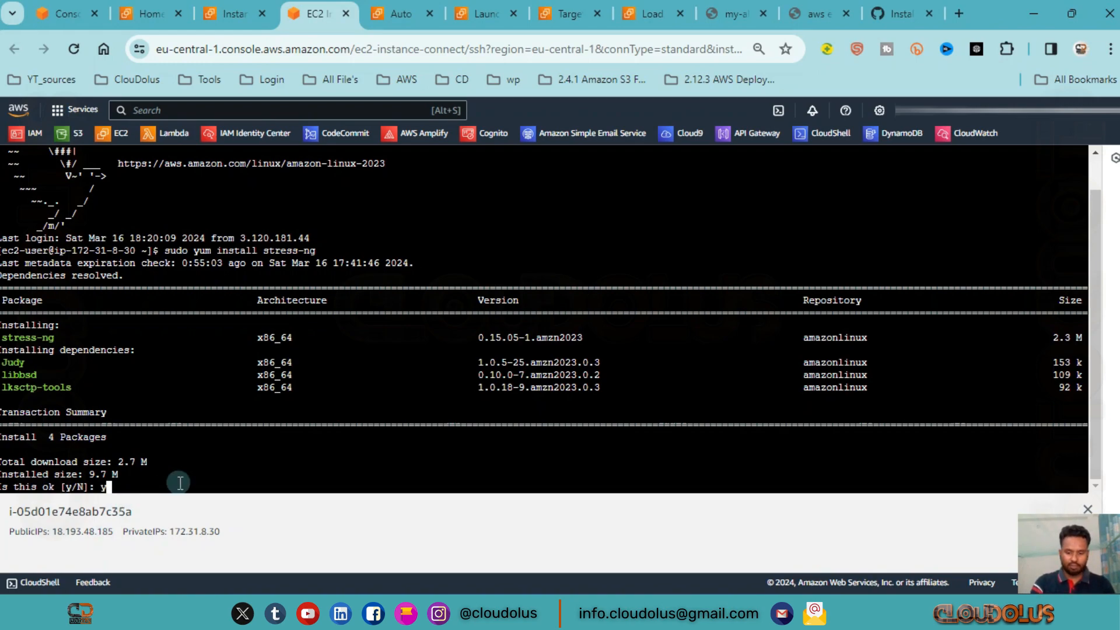
type("y")
key("Return")
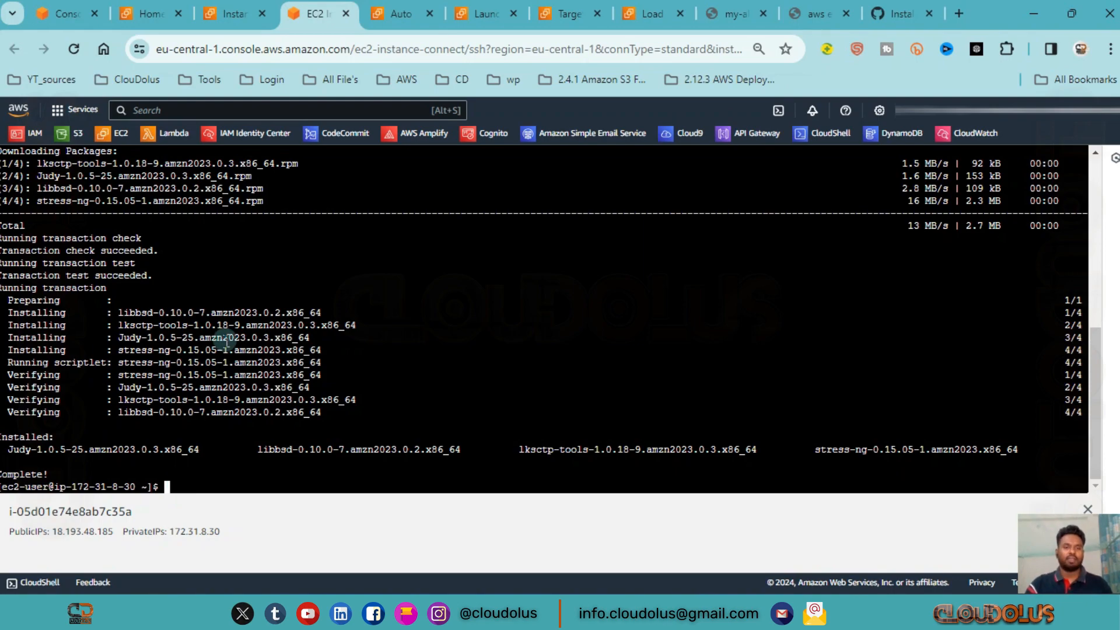
- Launch the stress test on the instance with the notes' command "stress-ng --cpu 0 --cpu-method all --timeout 4m", clearing the terminal first
key("alt+Tab")
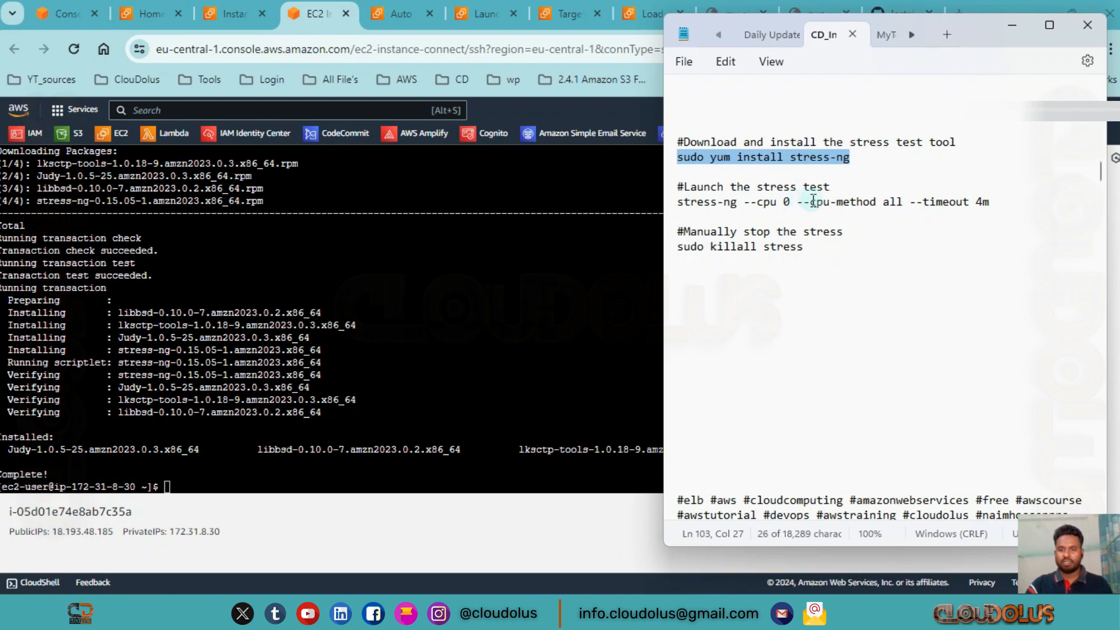
left_click_drag(992, 203, 673, 209)
key("ctrl+c")
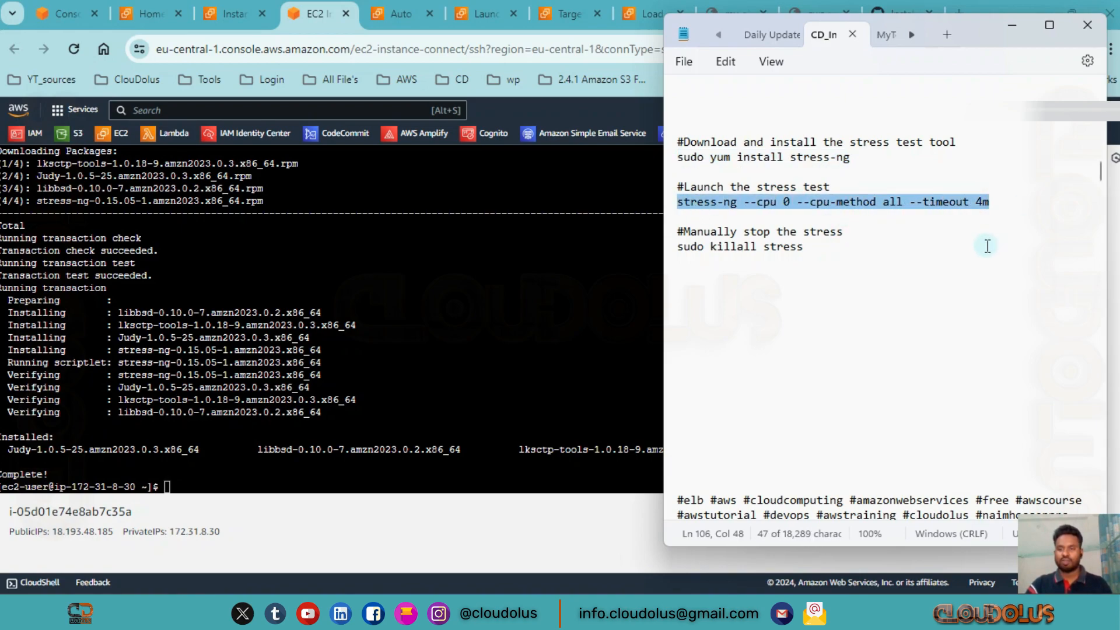
left_click(296, 476)
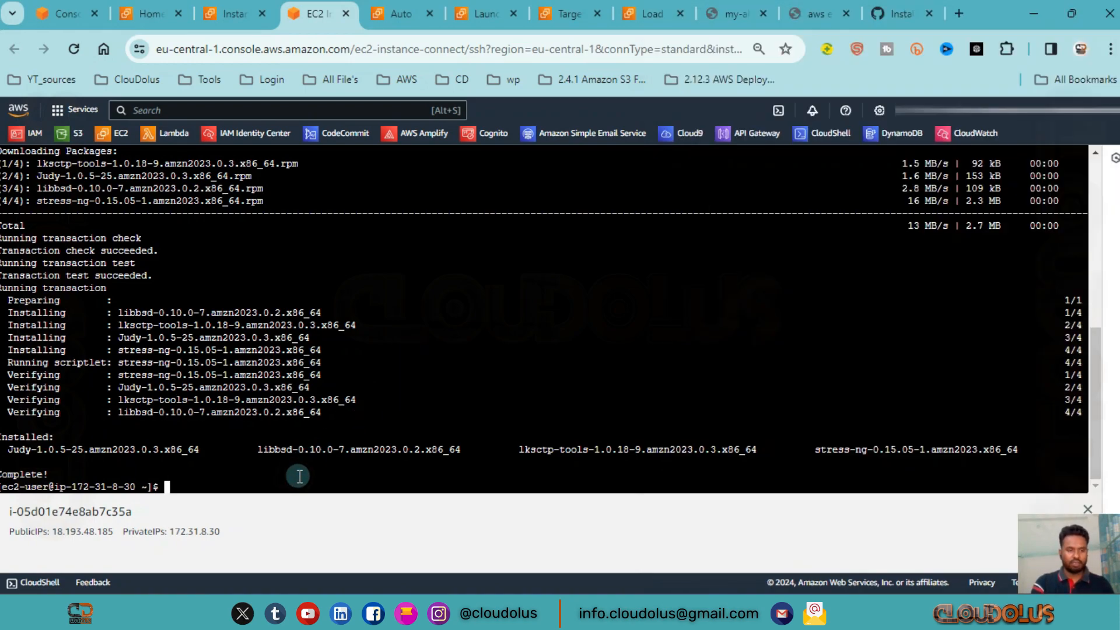
key("ctrl+l")
key("Return")
key("Return")
key("Return")
key("Return")
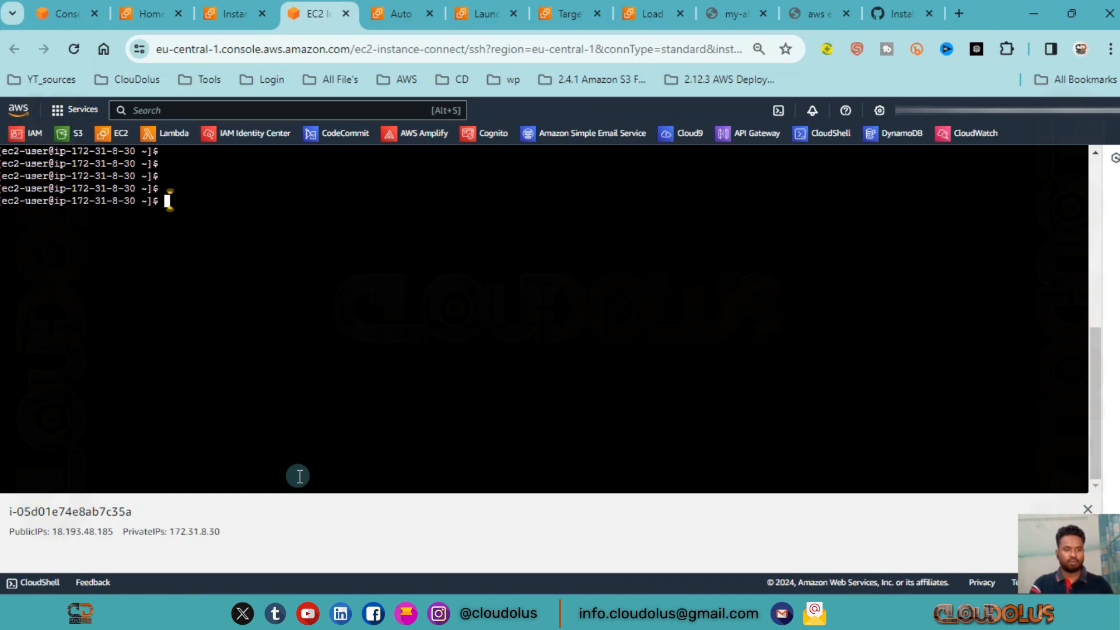
key("ctrl+v")
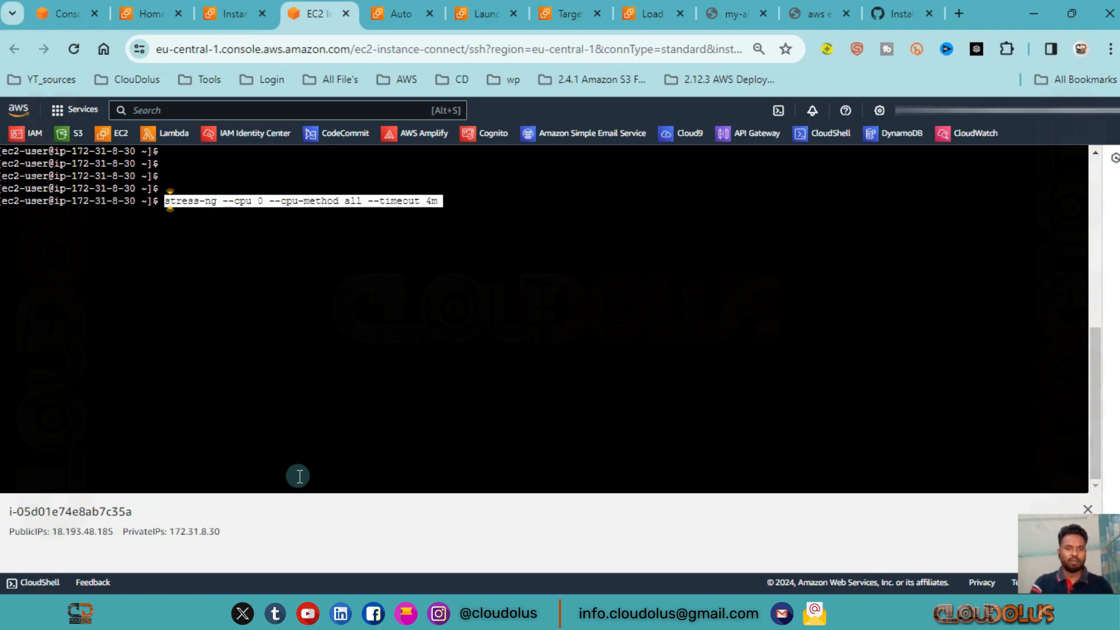
key("Return")
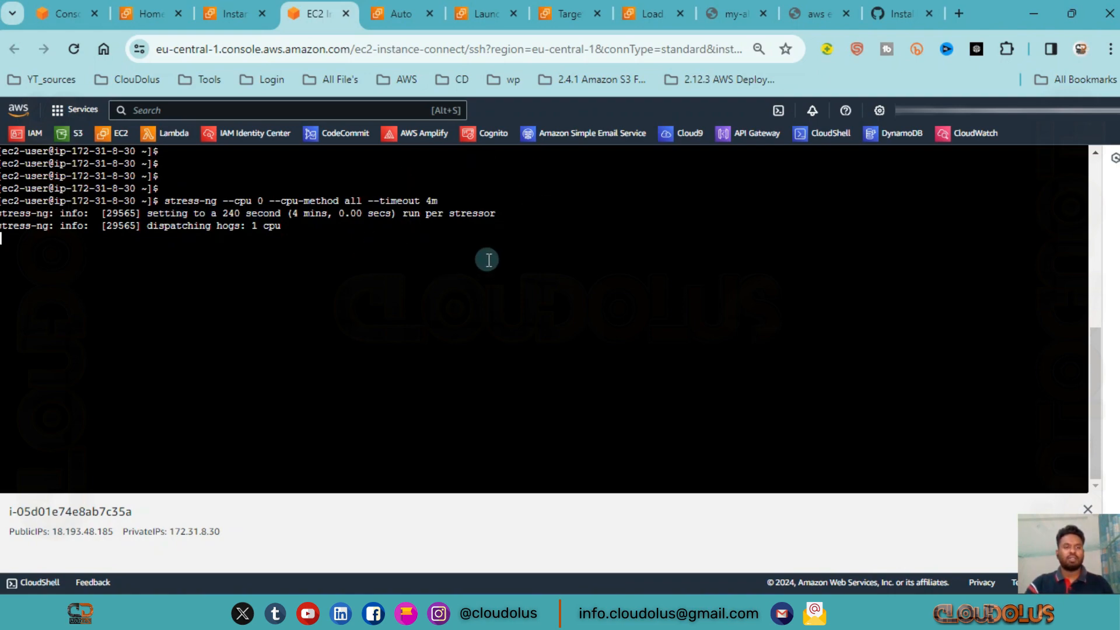
- Examine the CPU utilization graph among the EC2 metrics in My-ASG's CloudWatch monitoring details
left_click(401, 13)
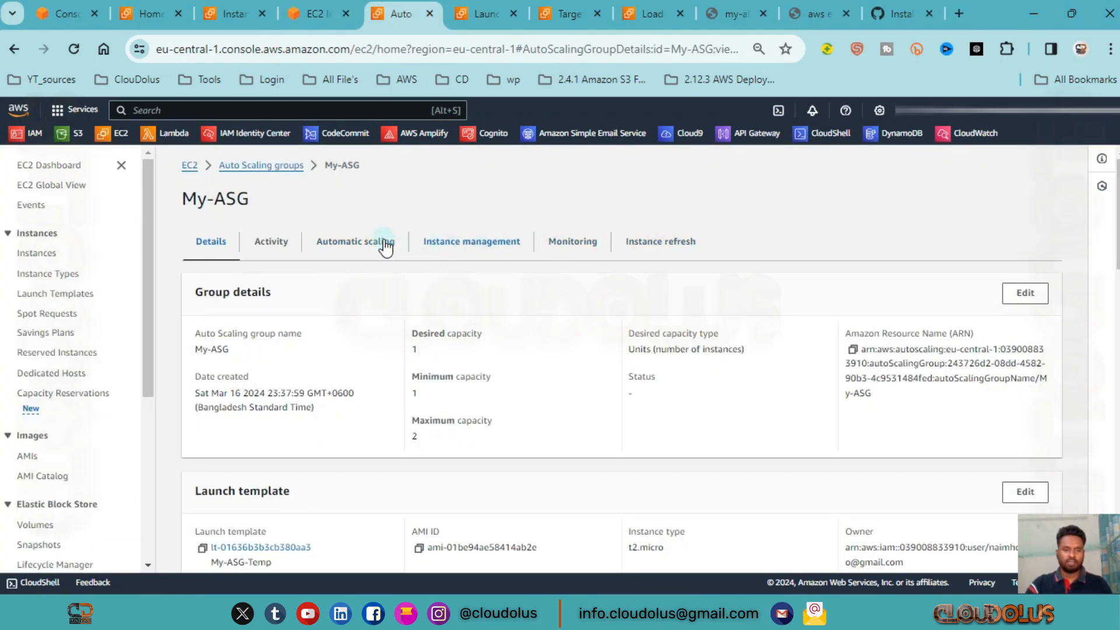
left_click(333, 239)
left_click(577, 251)
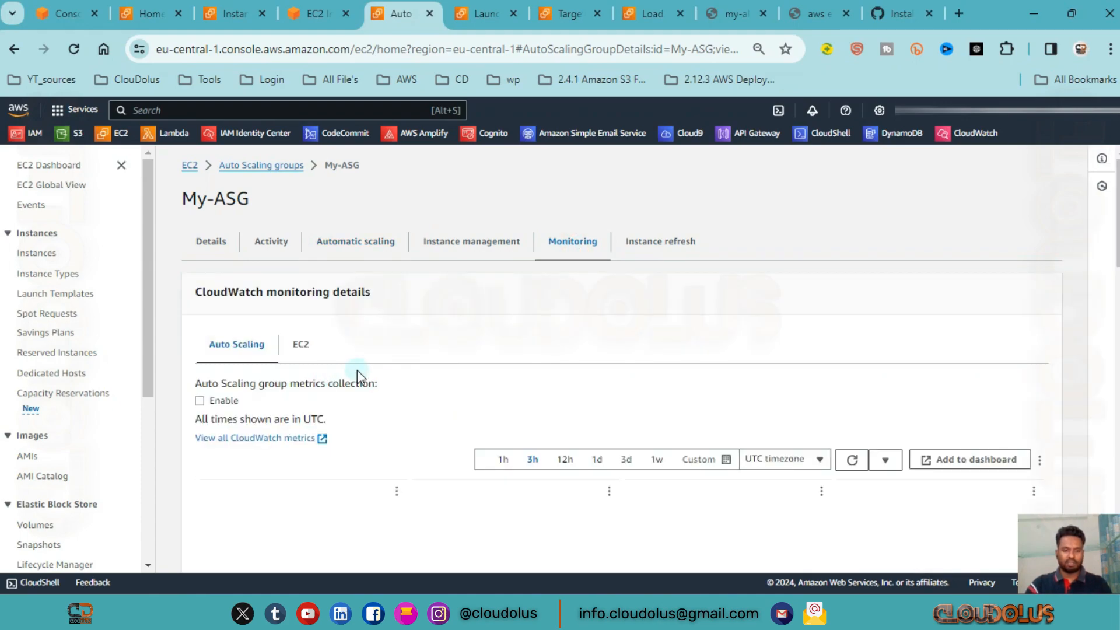
scroll(350, 361, "down", 2)
left_click(303, 208)
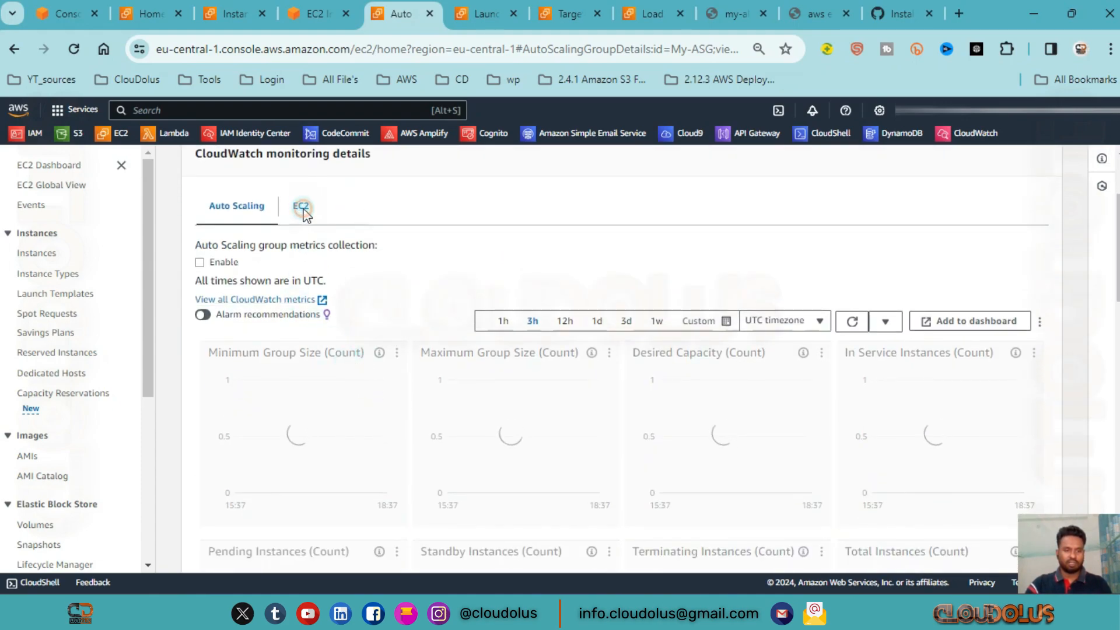
scroll(424, 348, "down", 2)
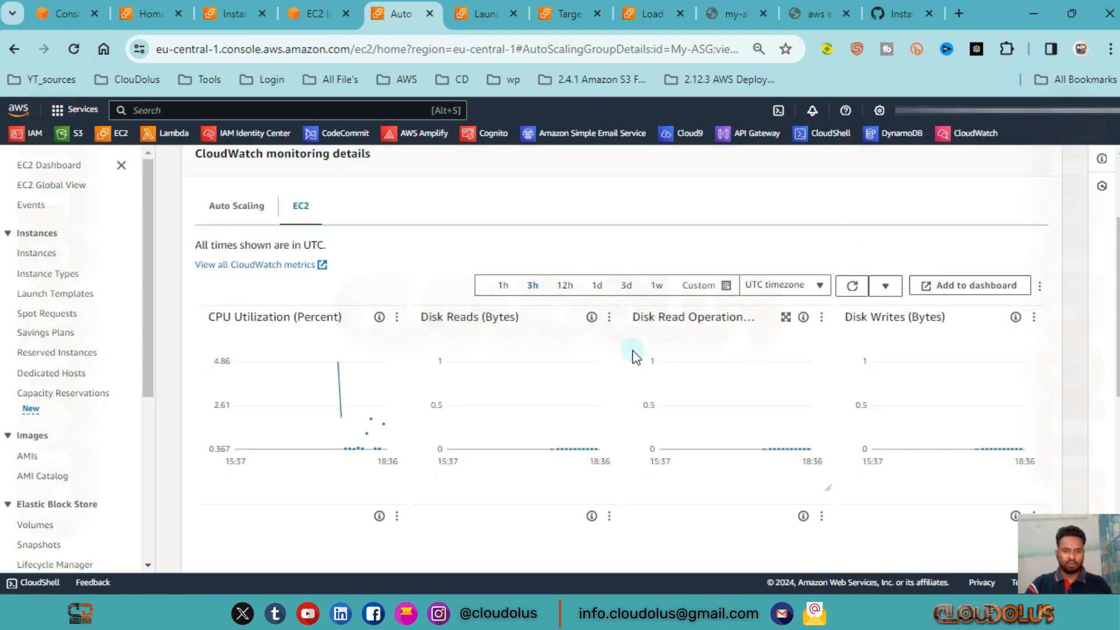
mouse_move(377, 442)
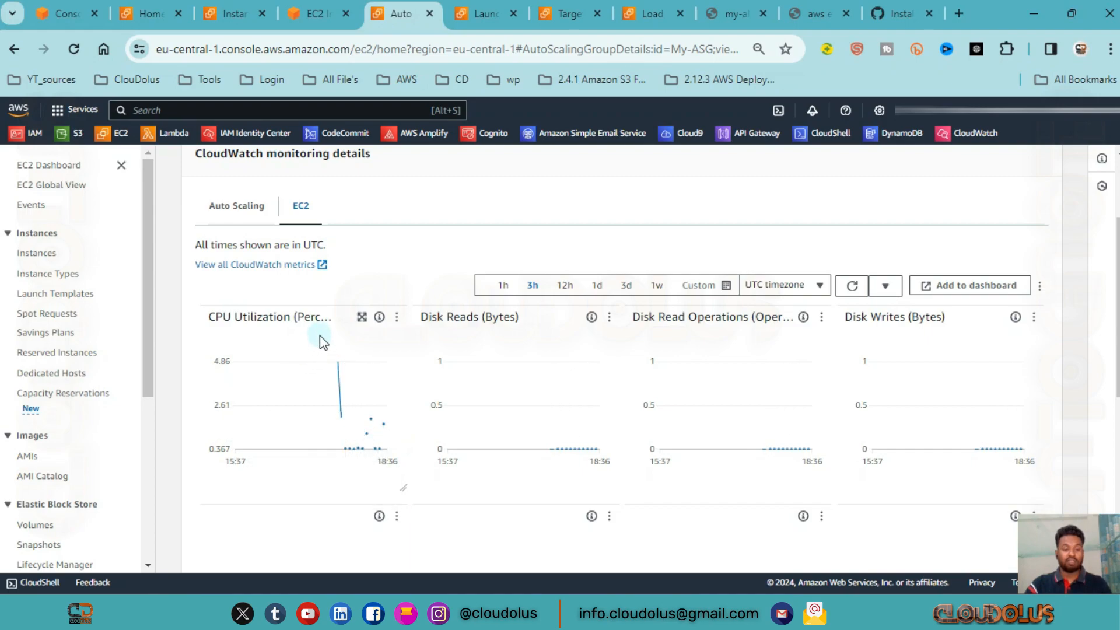
mouse_move(372, 419)
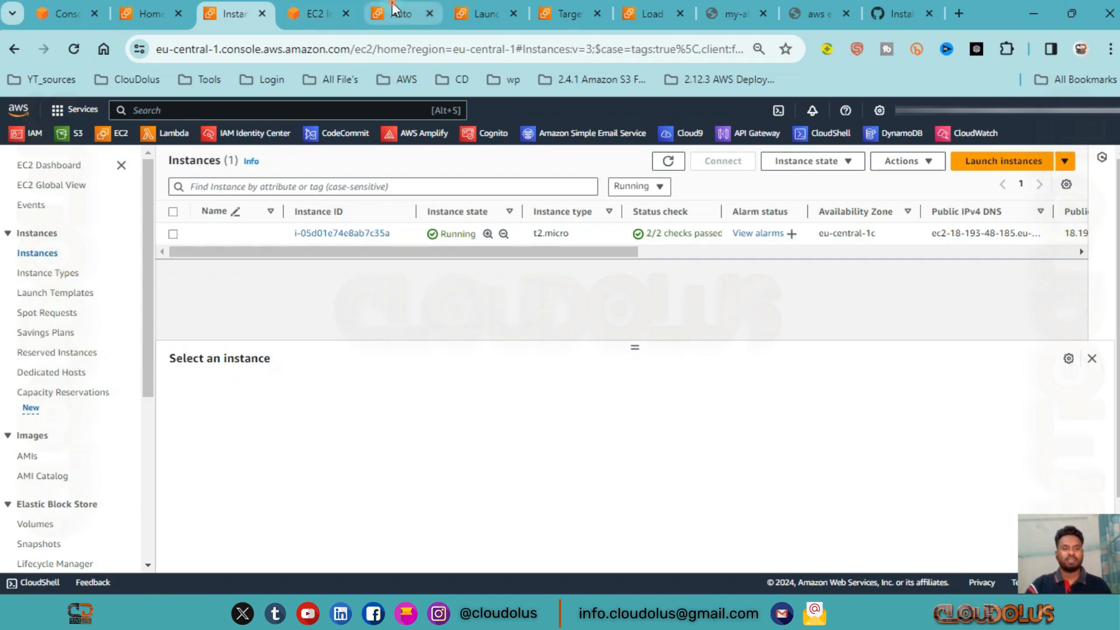
- Review the remaining EC2 metric graphs of My-ASG, including disk, network and status check metrics
left_click(376, 11)
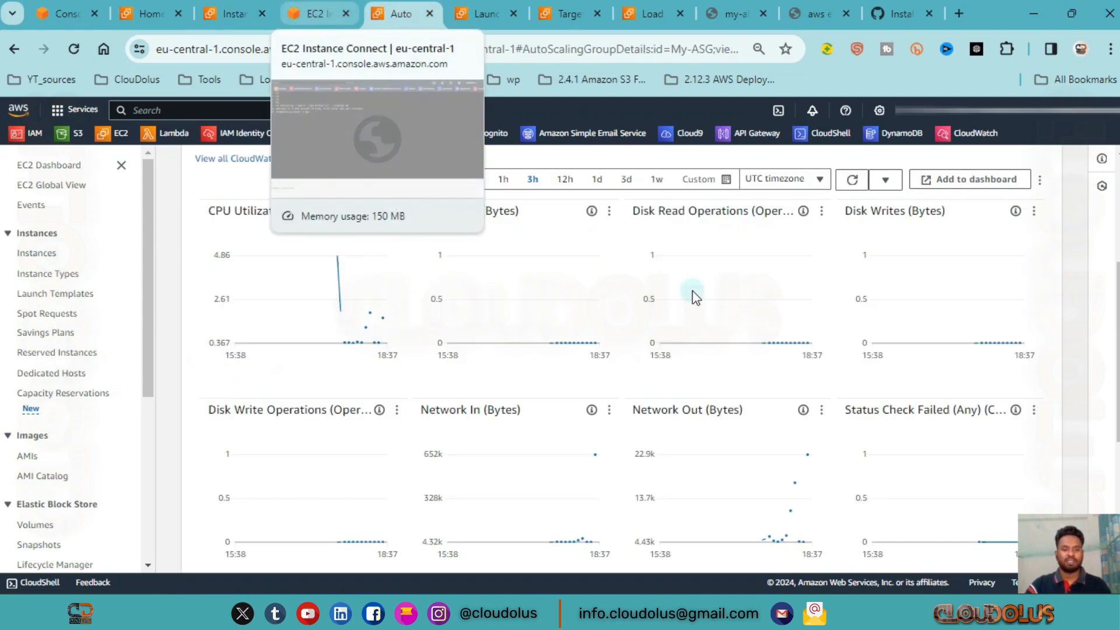
scroll(407, 289, "up", 3)
scroll(407, 289, "down", 6)
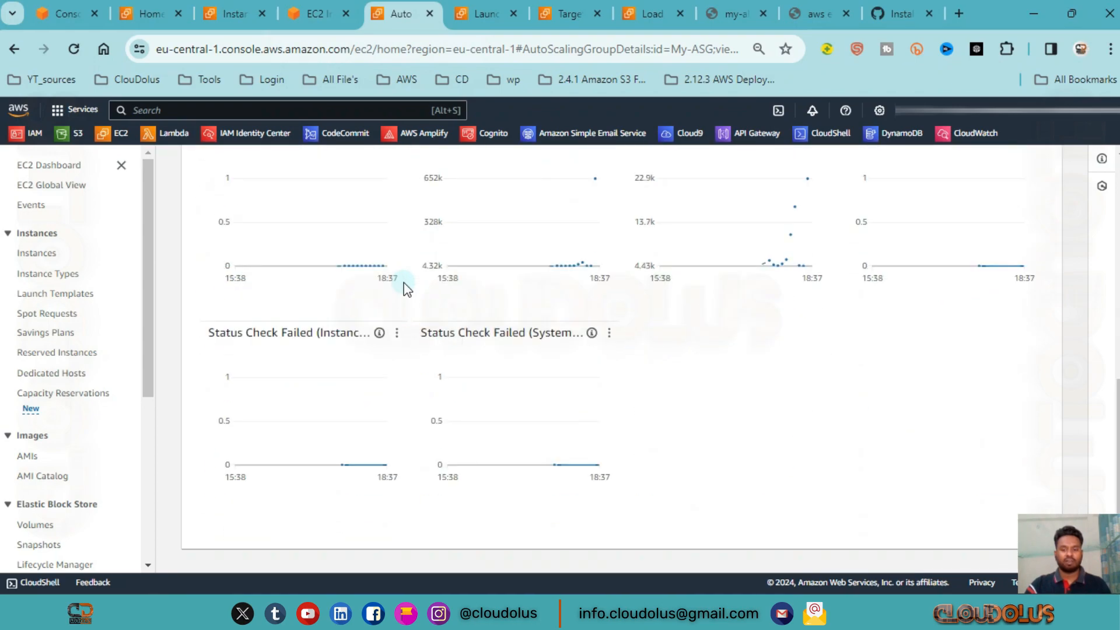
scroll(407, 289, "up", 6)
scroll(395, 270, "up", 2)
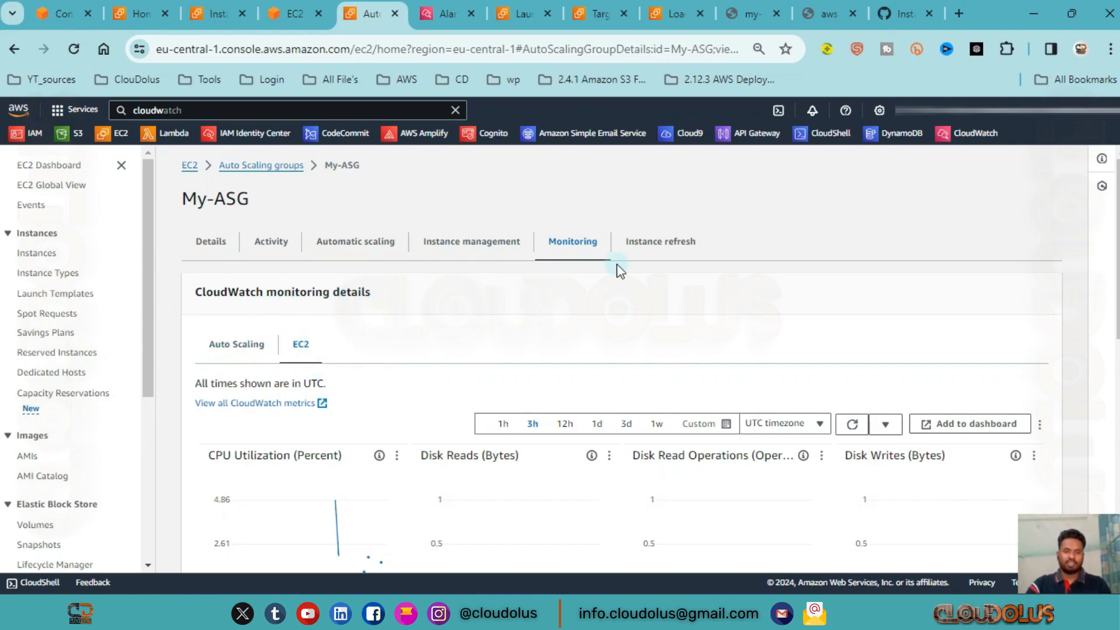
scroll(96, 449, "down", 1)
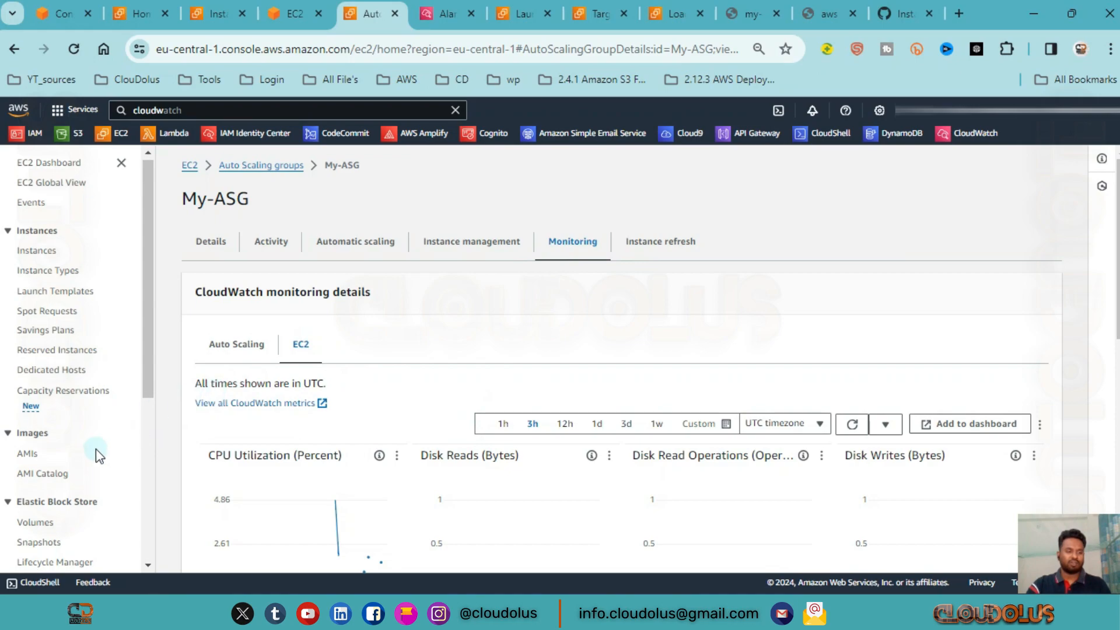
scroll(96, 450, "down", 5)
scroll(97, 448, "up", 5)
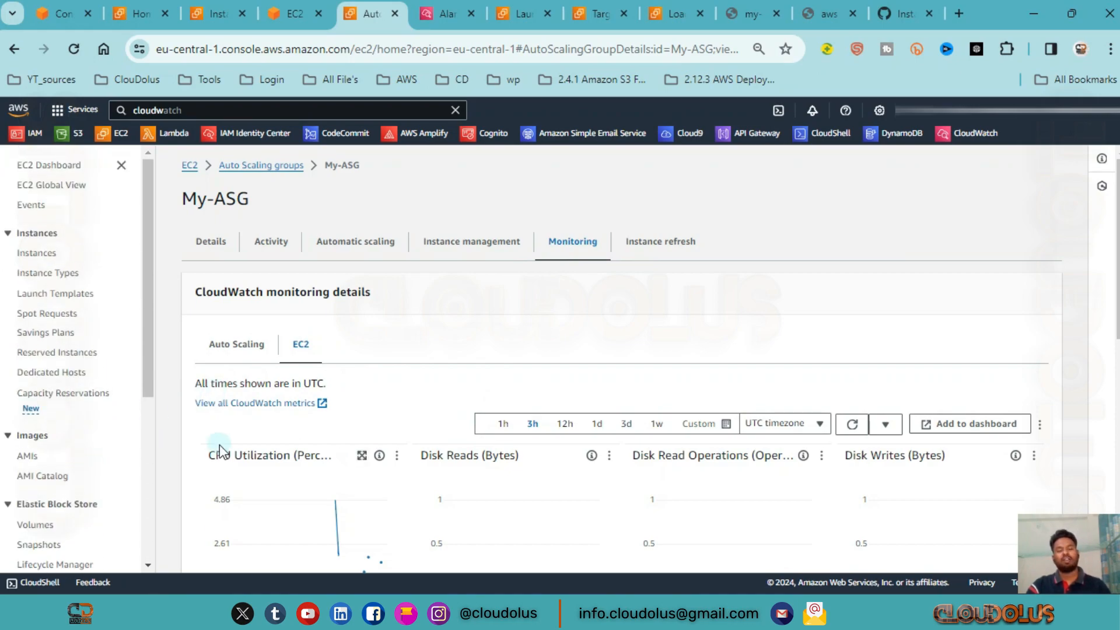
- Open CloudWatch's list of alarms in the alarm state and examine the CPUUtilization graph of the TargetTracking-My-ASG-AlarmHigh alarm
left_click(215, 112)
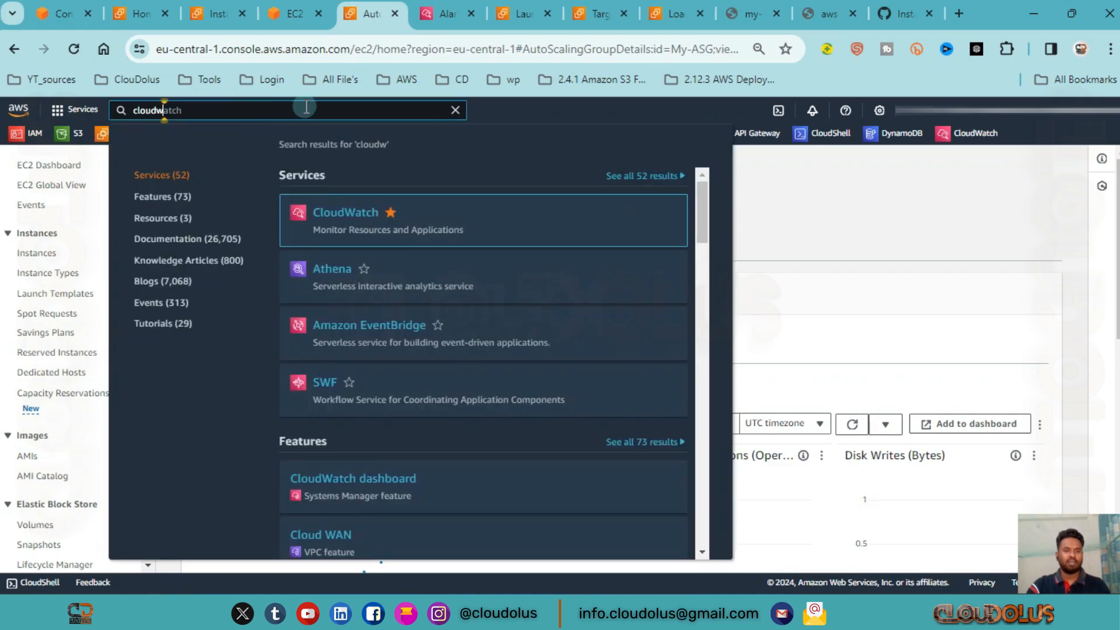
middle_click(344, 215)
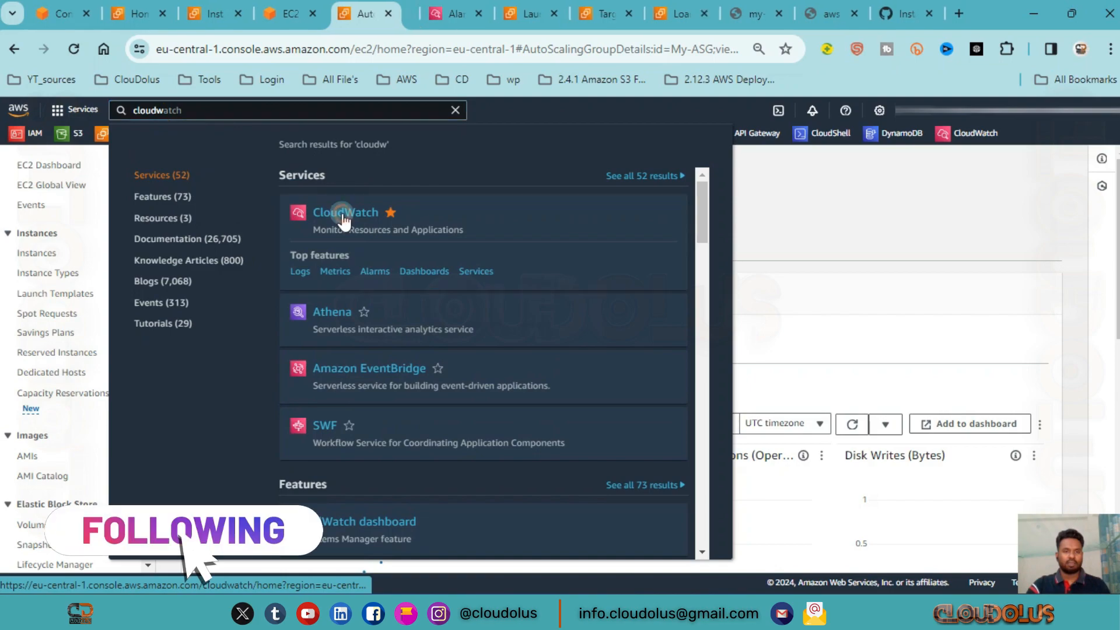
left_click(431, 16)
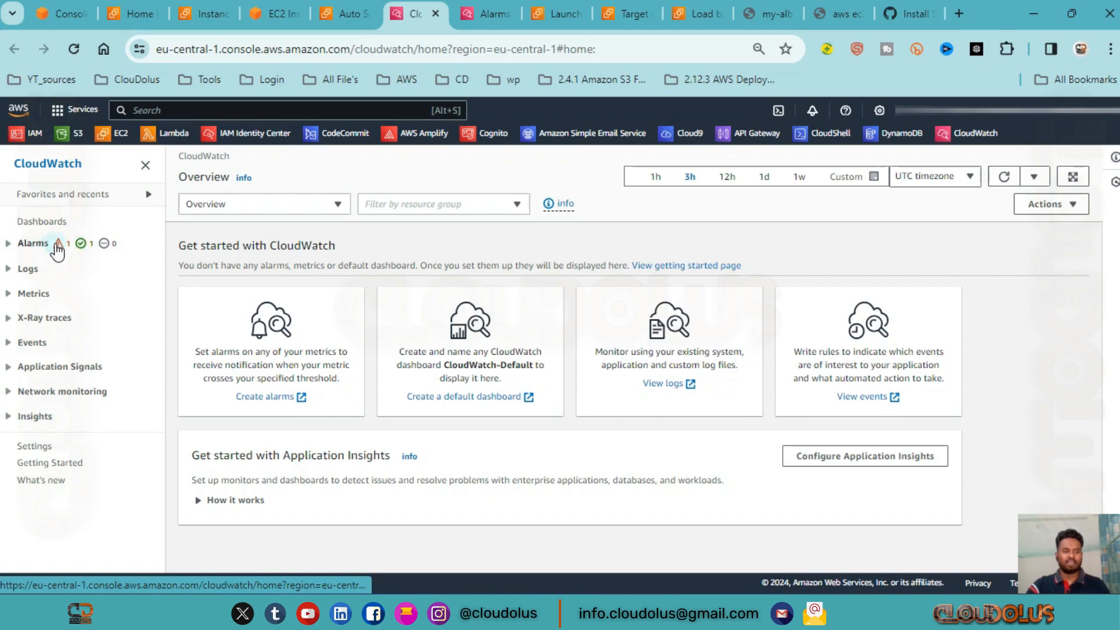
left_click(13, 244)
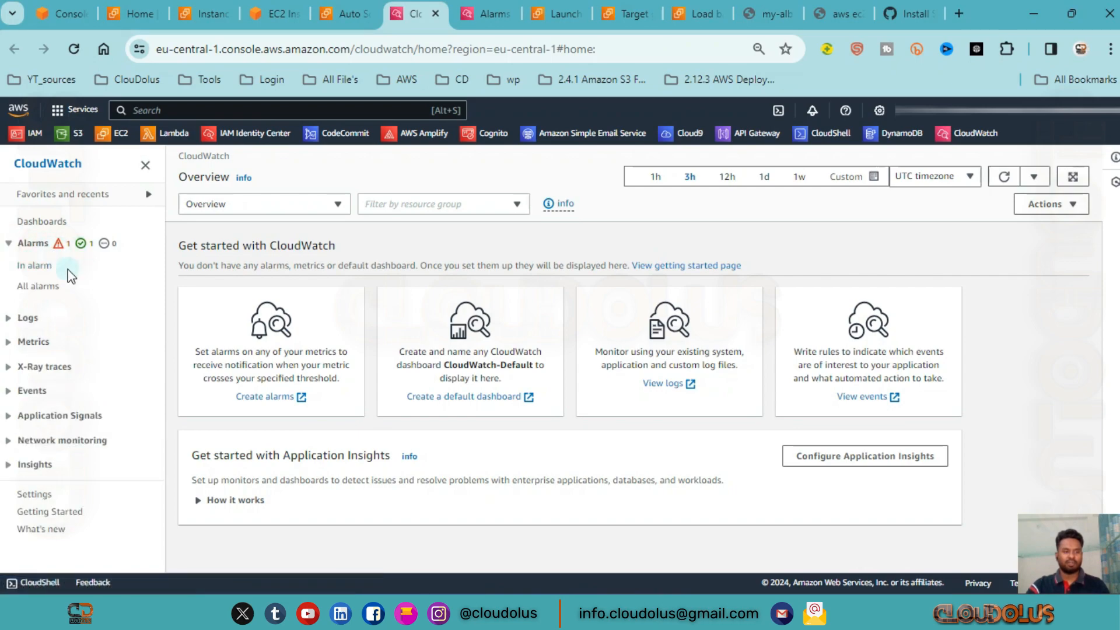
left_click(61, 250)
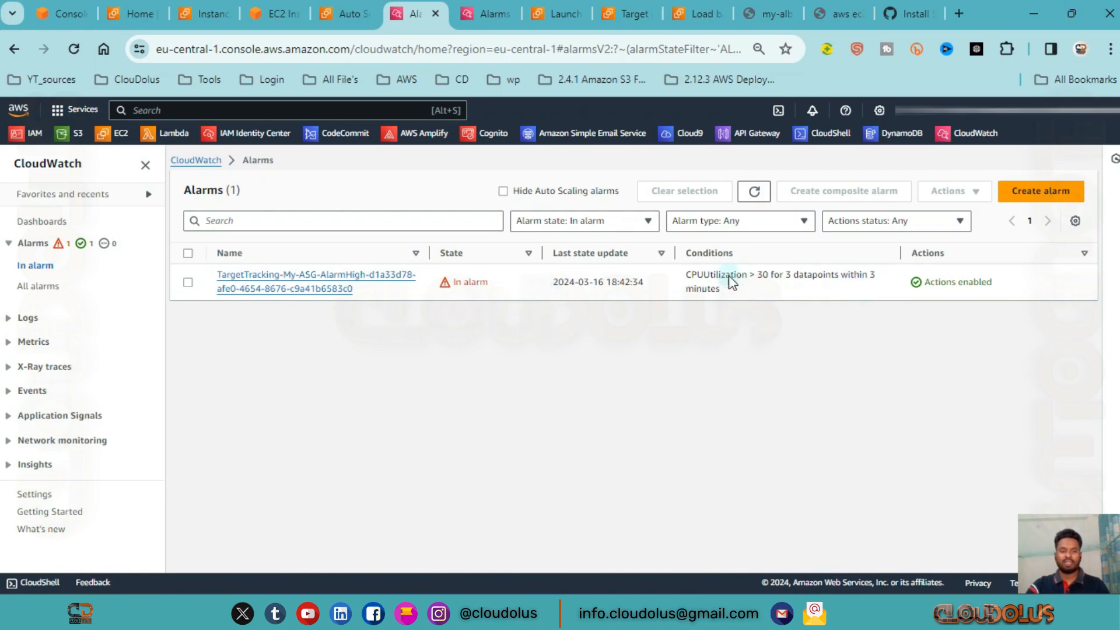
left_click(348, 289)
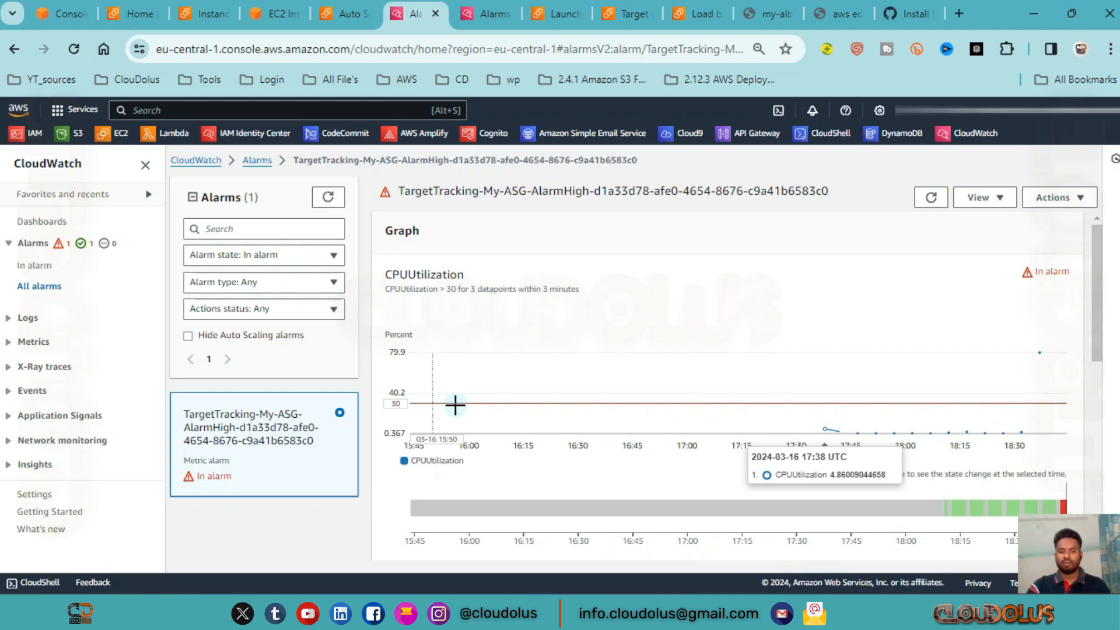
mouse_move(1023, 511)
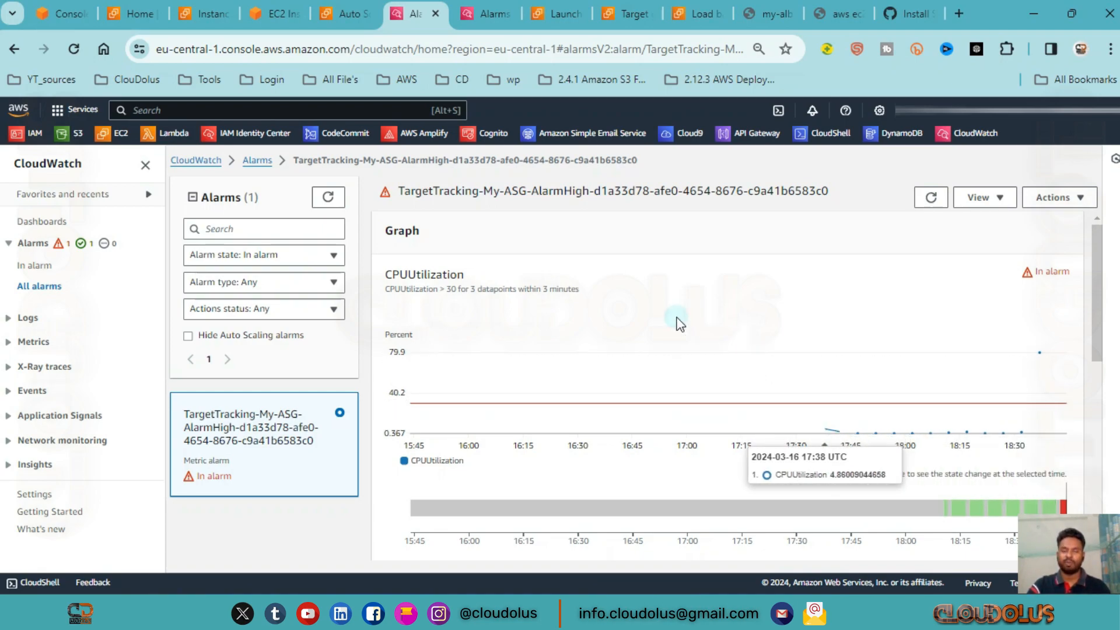
- Check the EC2 instance list and read the cause of the newest instance launch in My-ASG's activity history, refreshing the history
left_click(212, 15)
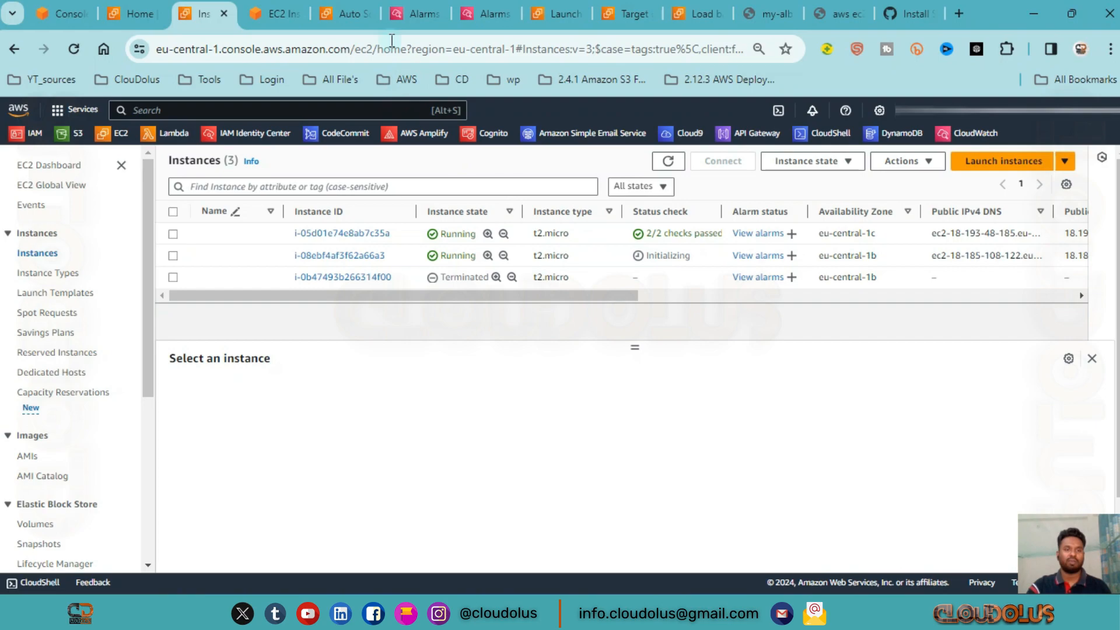
left_click(345, 13)
scroll(642, 327, "down", 2)
scroll(703, 358, "up", 3)
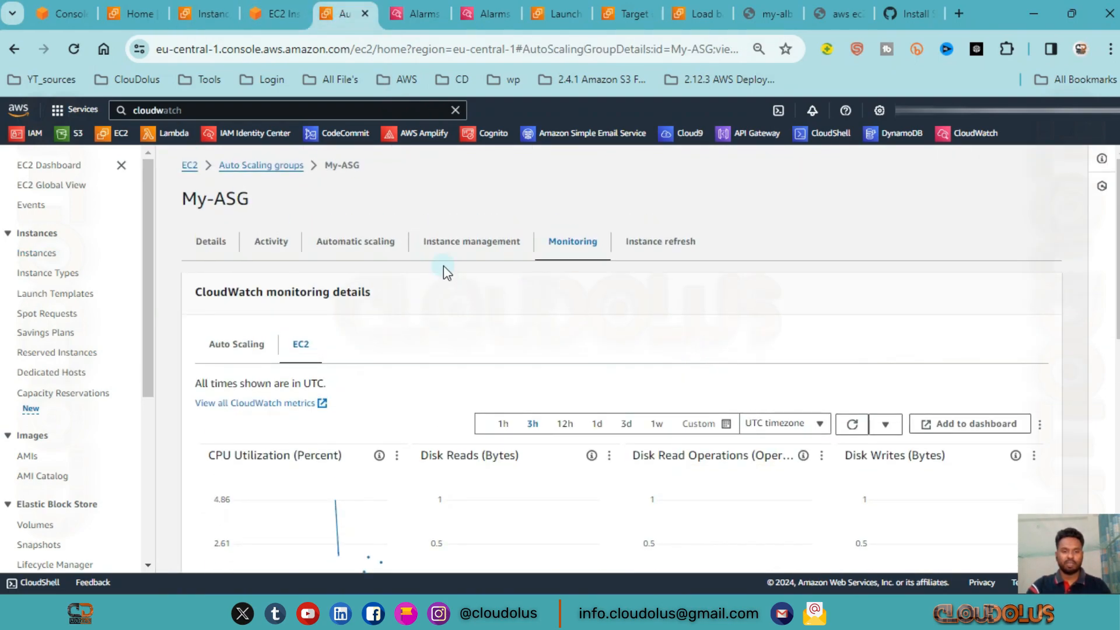
left_click(486, 245)
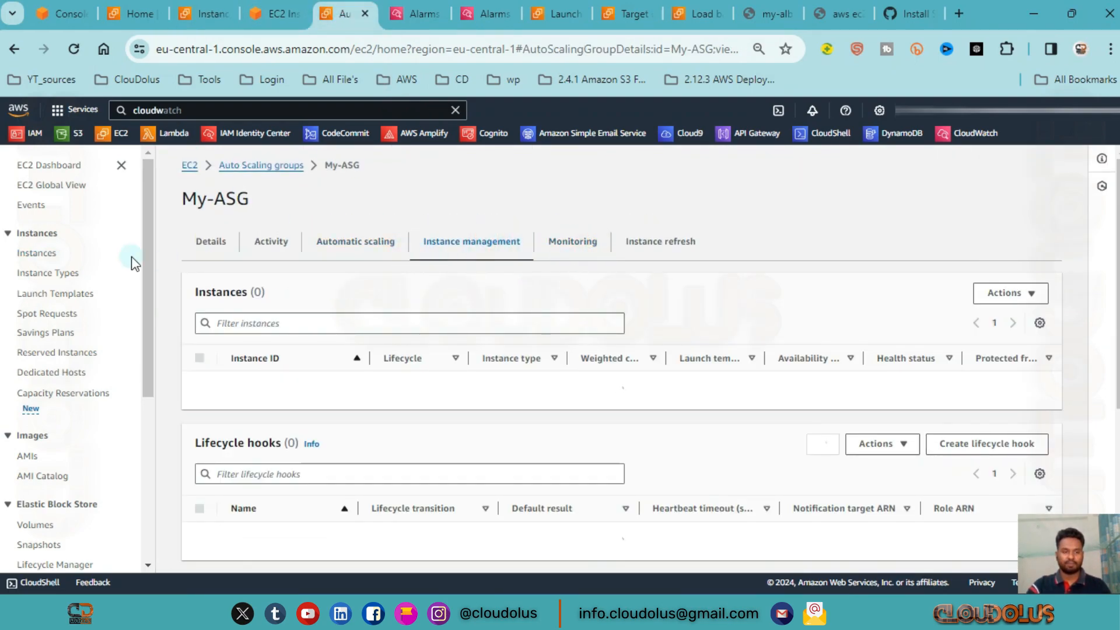
left_click(275, 254)
scroll(458, 332, "down", 4)
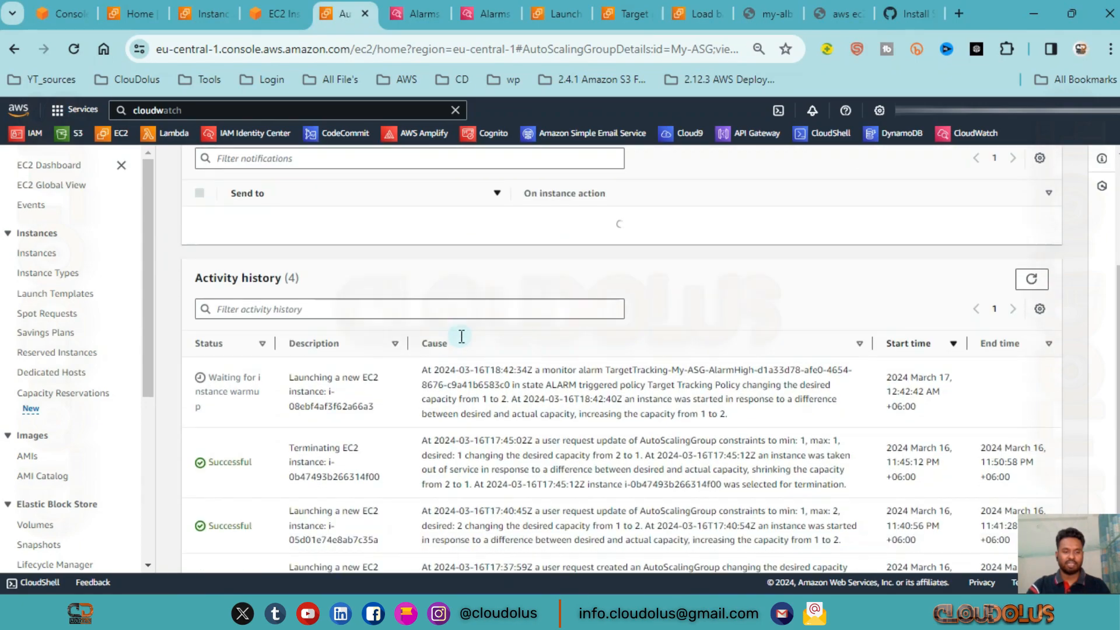
scroll(321, 385, "up", 1)
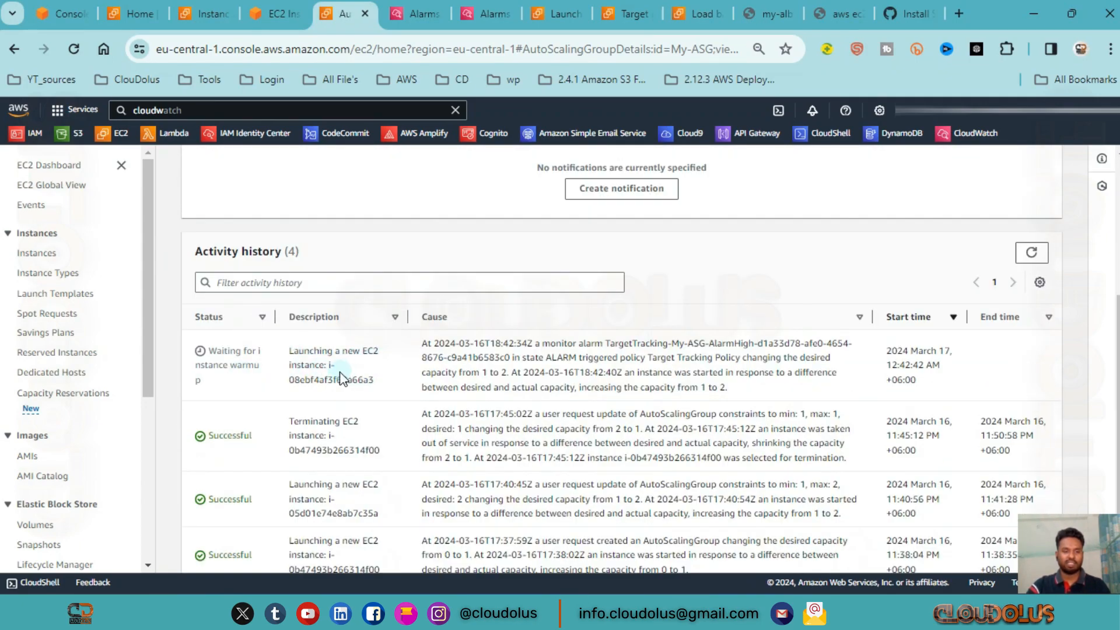
left_click_drag(474, 344, 826, 359)
left_click_drag(488, 372, 537, 373)
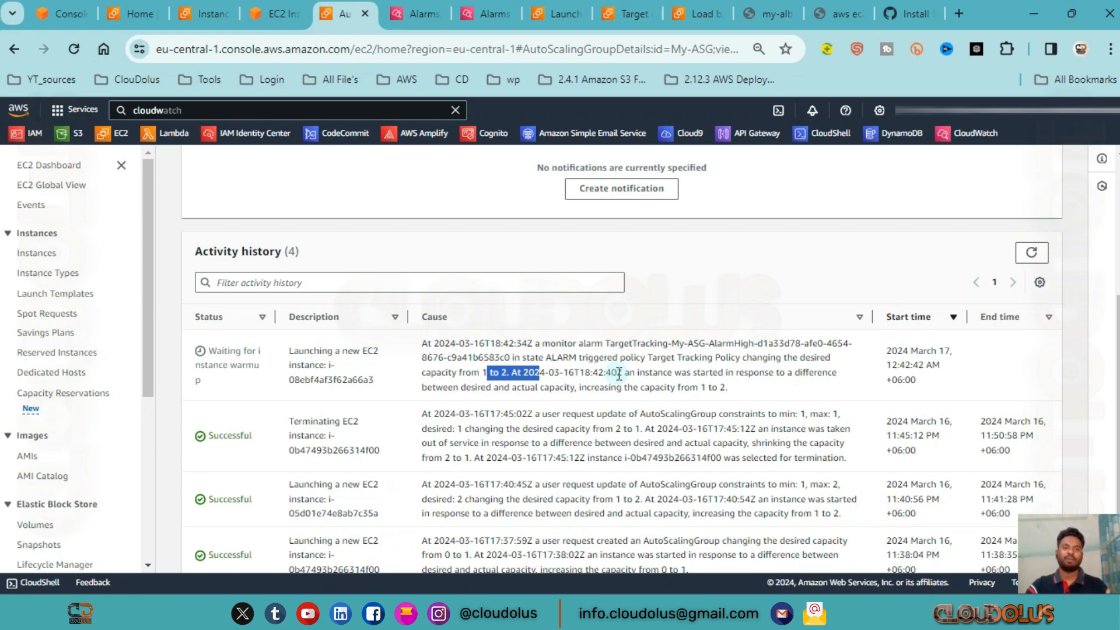
left_click(1031, 253)
scroll(509, 367, "up", 2)
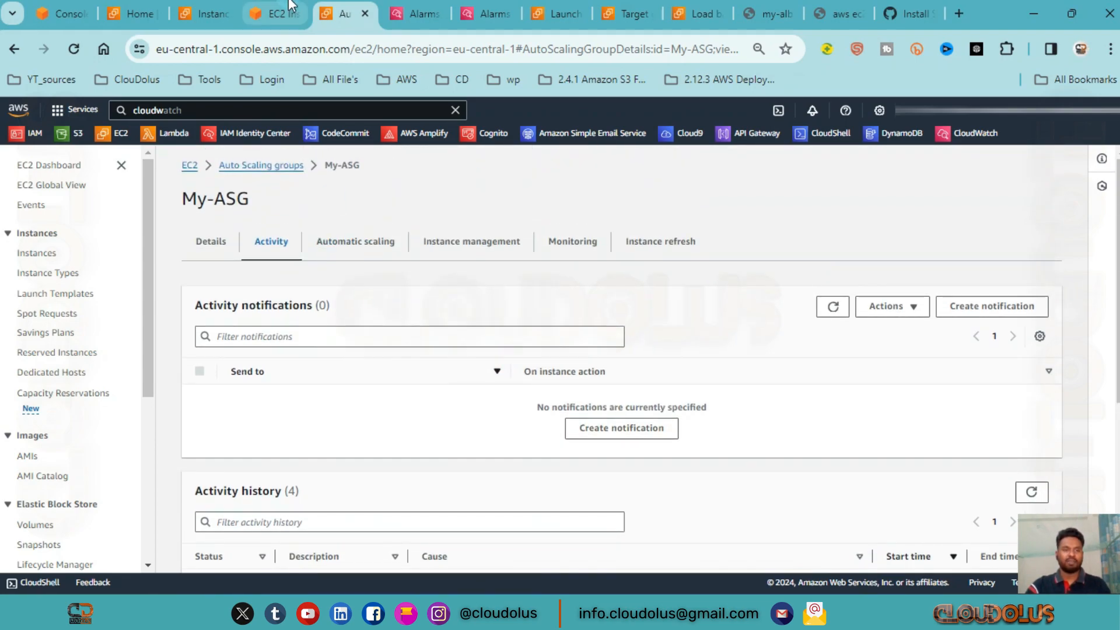
- Refresh the EC2 instance list to check the status of the group's instances
left_click(198, 15)
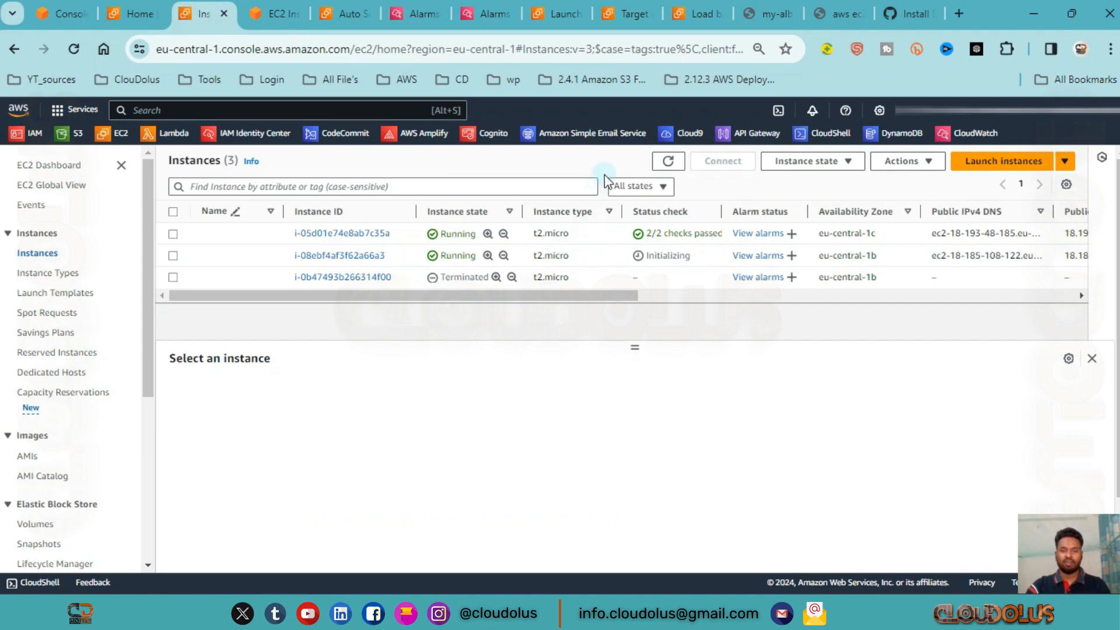
left_click(669, 163)
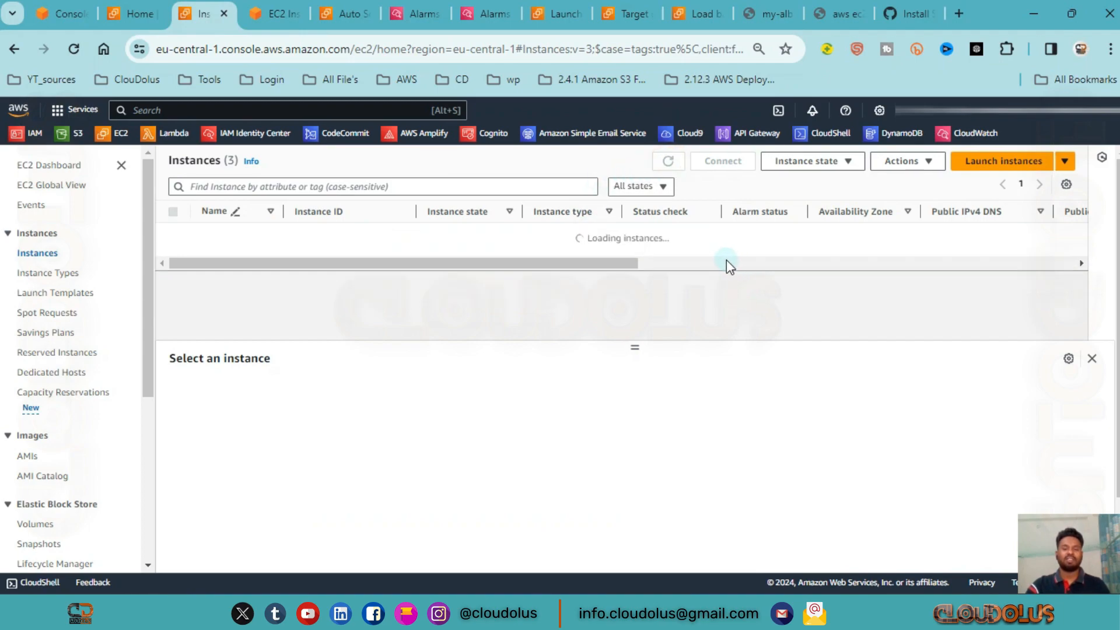
left_click(362, 13)
- Copy the stop command from the CD_Info notes and run "sudo killall stress" in the EC2 instance's terminal session
left_click(275, 17)
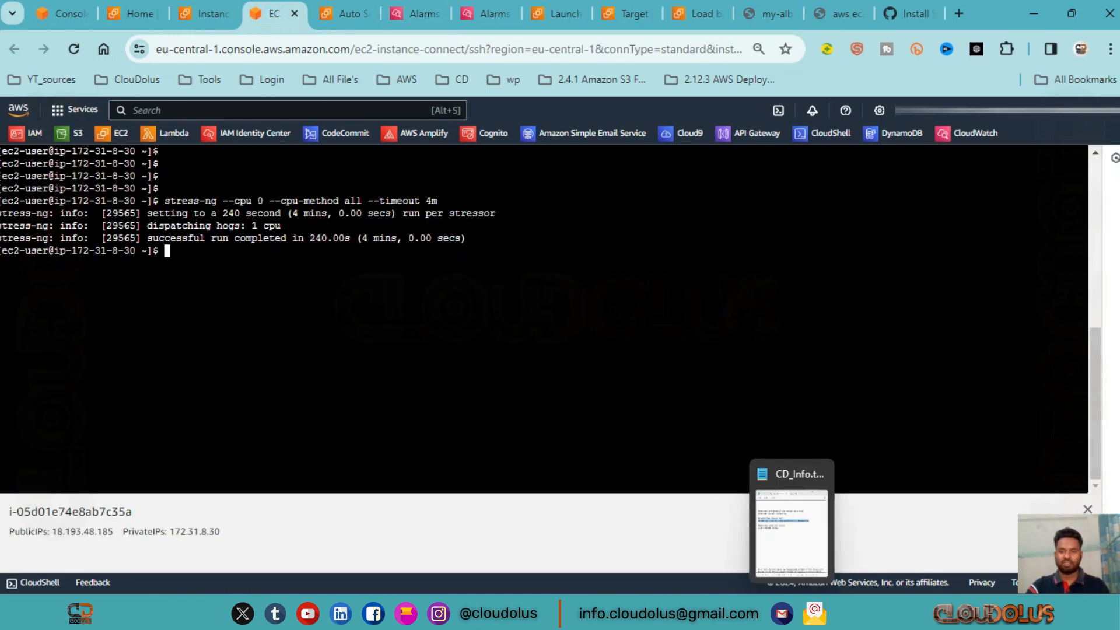
left_click(791, 612)
left_click(777, 246)
left_click_drag(815, 249, 678, 250)
key("ctrl+c")
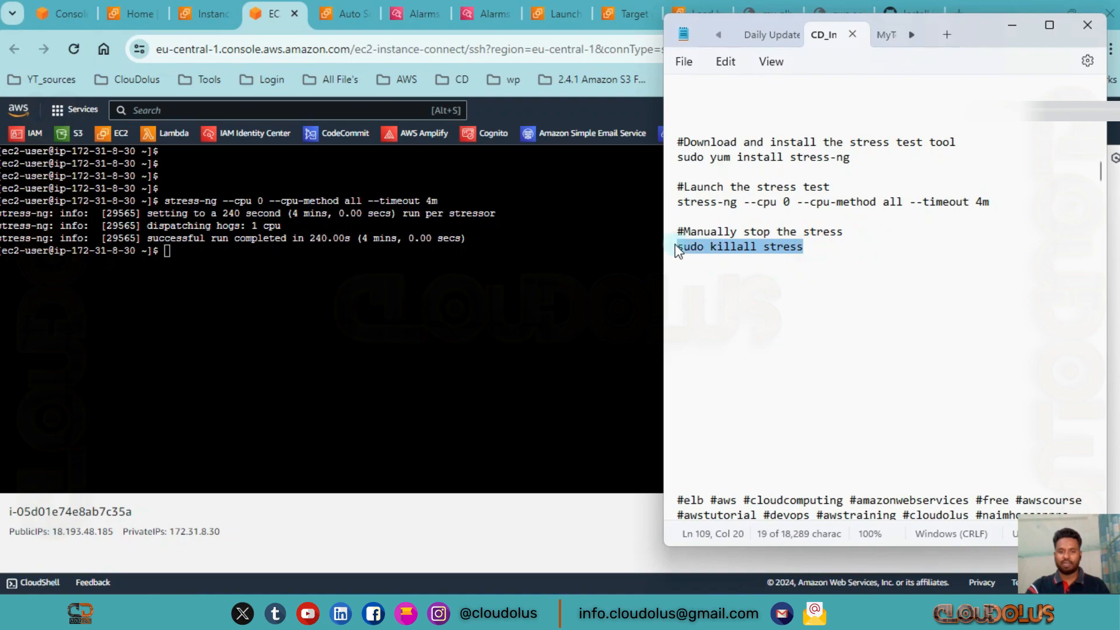
left_click(398, 271)
key("ctrl+v")
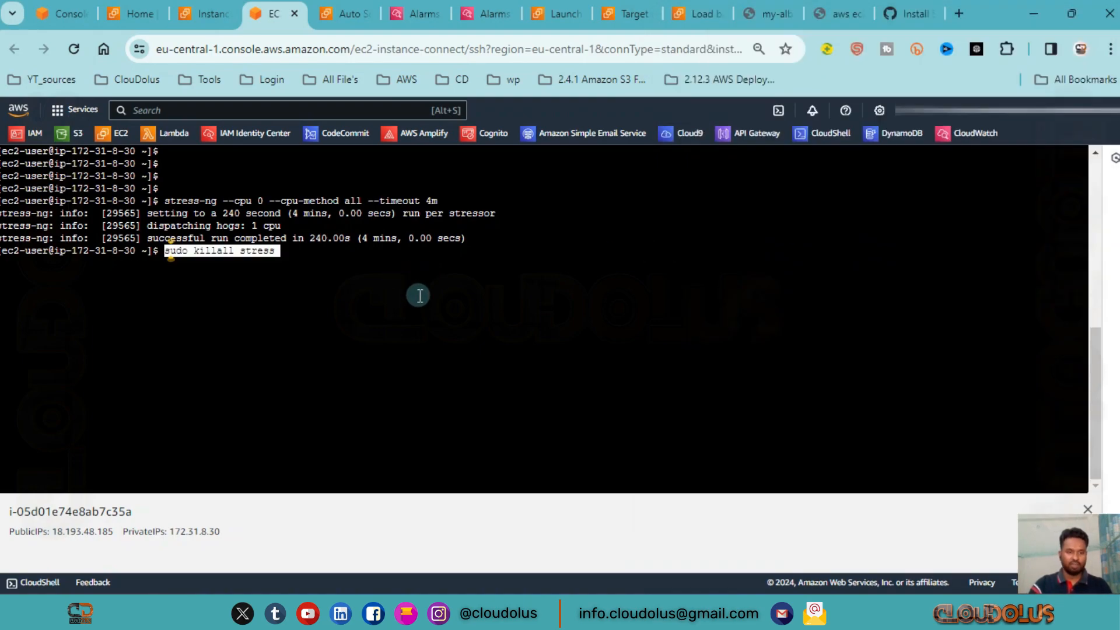
key("Return")
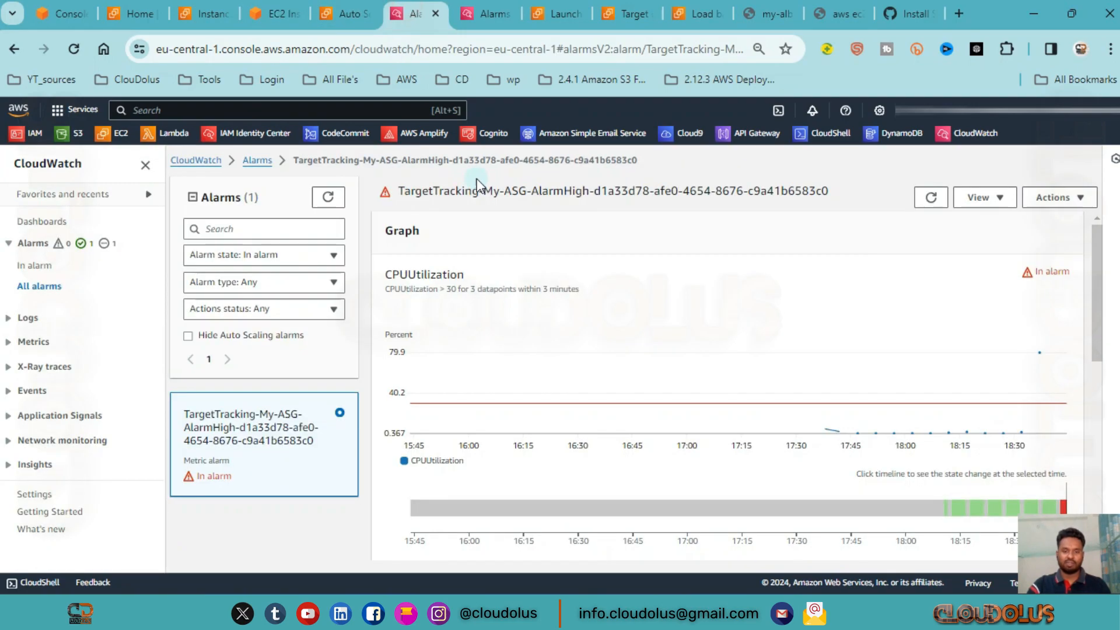
- Refresh the alarm list, examine the TargetTracking-My-ASG-AlarmHigh alarm's state timeline, and check the list of alarms in the alarm state
left_click(412, 13)
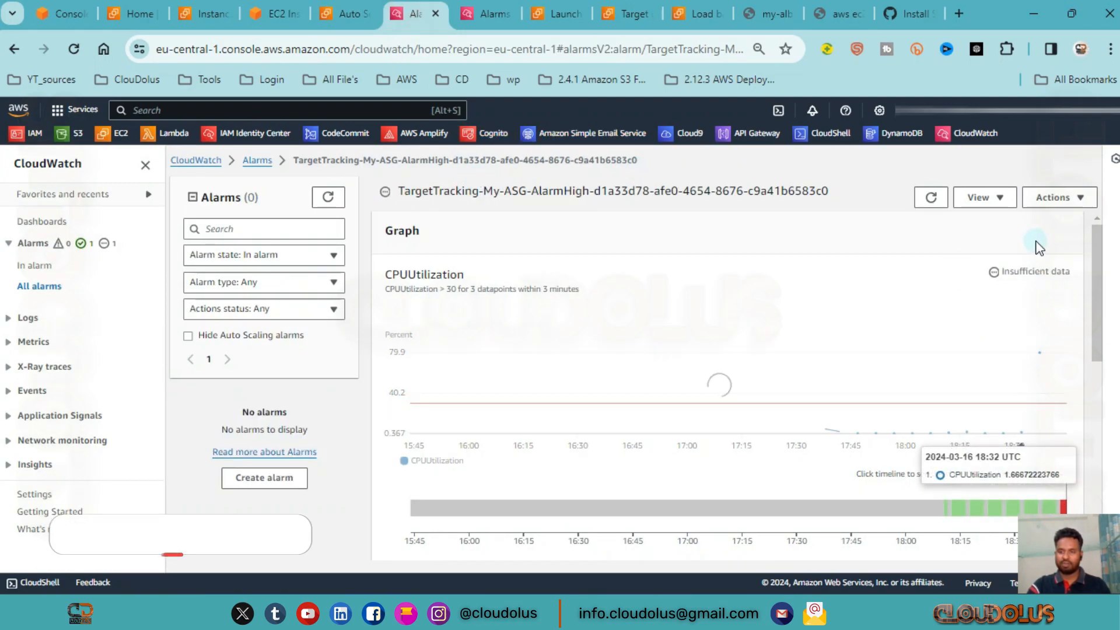
left_click(328, 198)
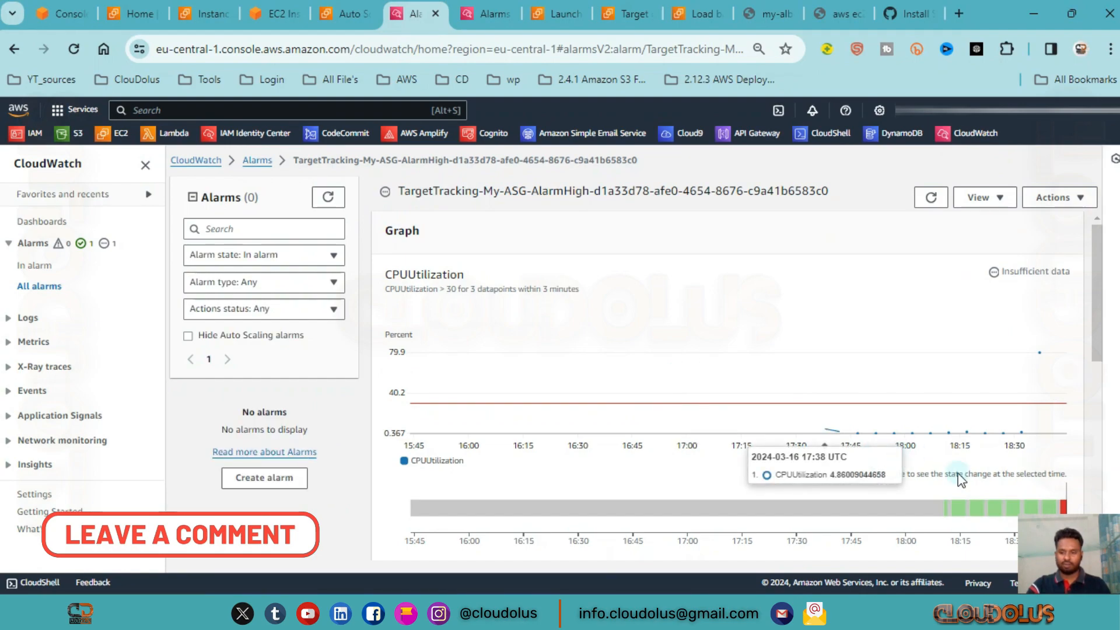
mouse_move(1044, 510)
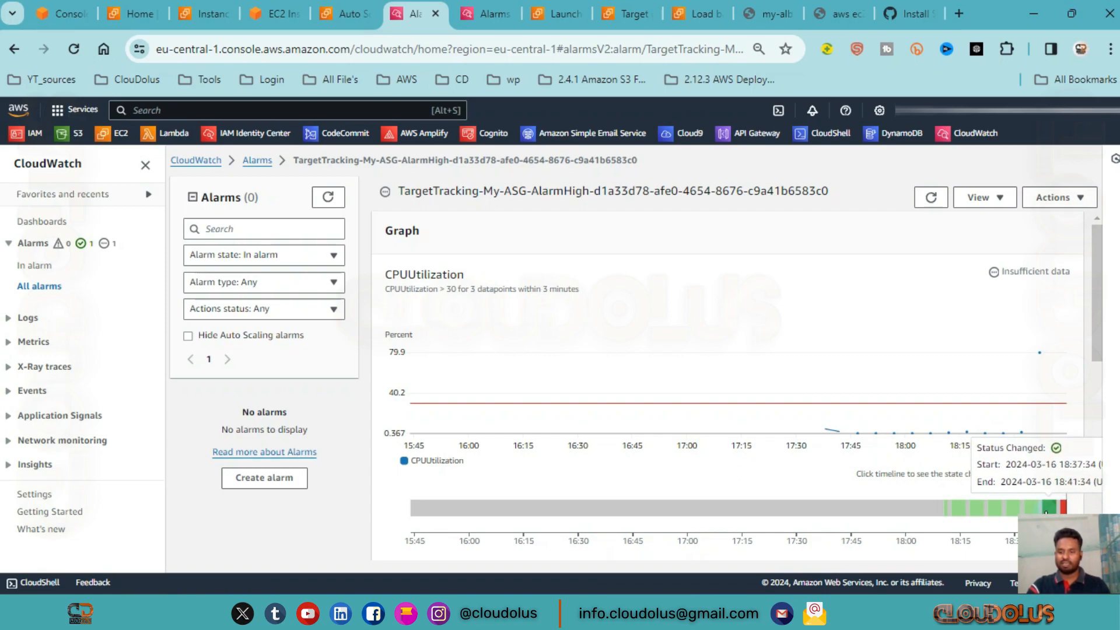
left_click(49, 265)
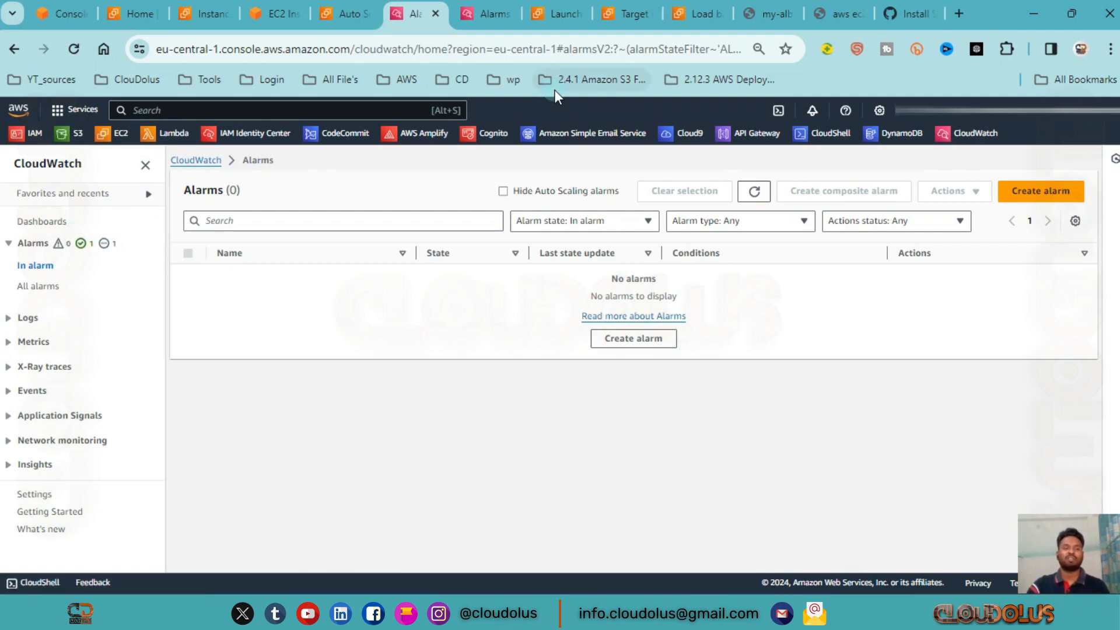
- Refresh My-ASG's EC2 monitoring graphs to check CPU utilization, and refresh the EC2 instance list
left_click(344, 17)
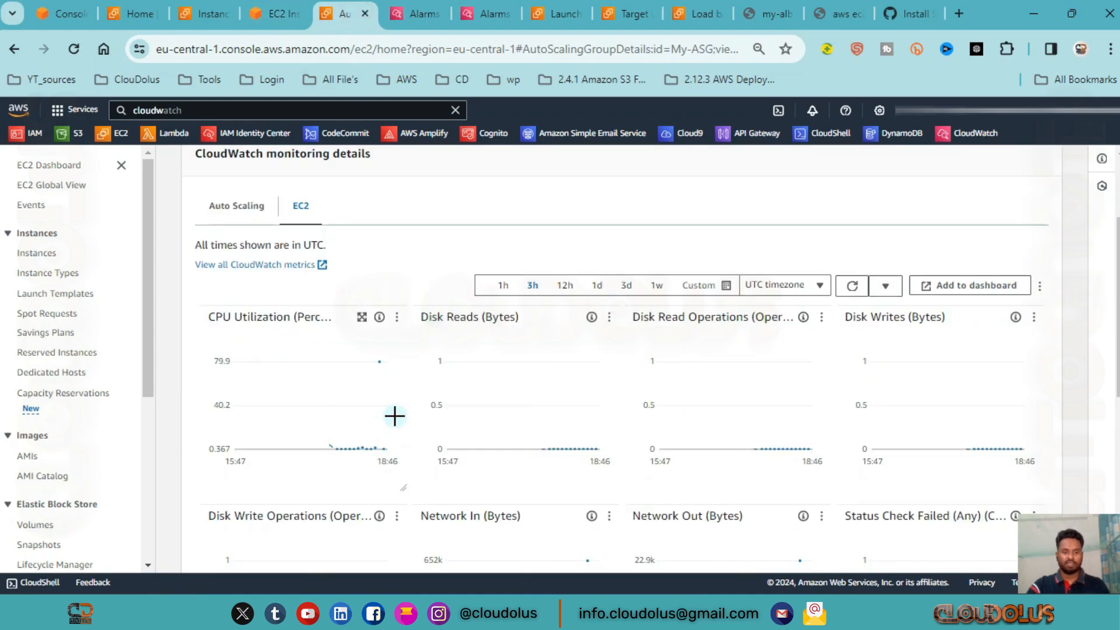
left_click(852, 285)
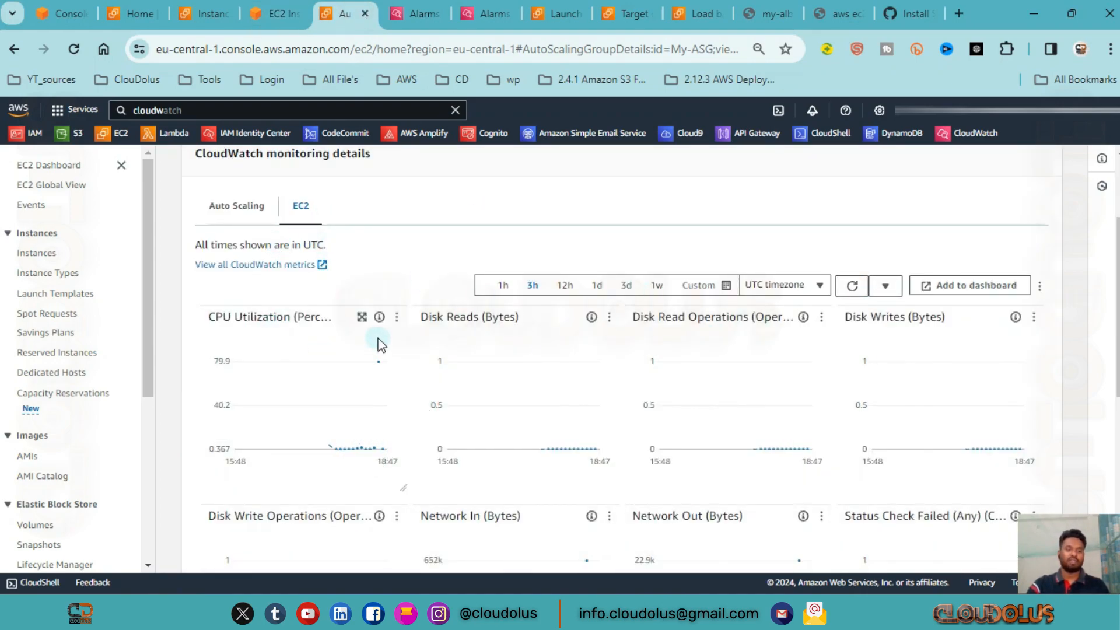
left_click(200, 12)
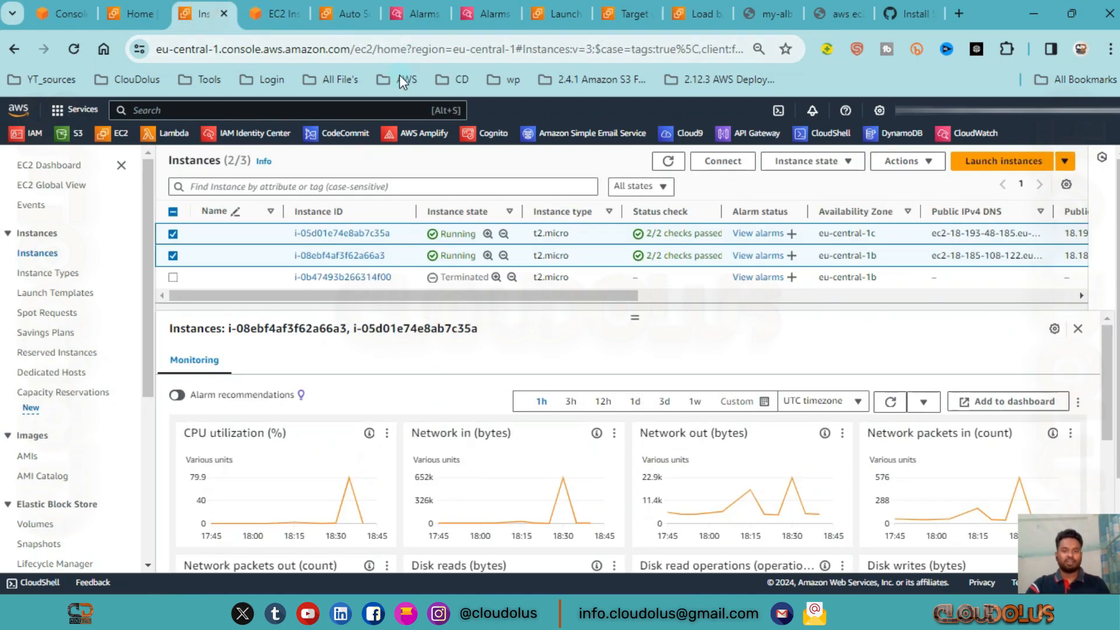
left_click(669, 161)
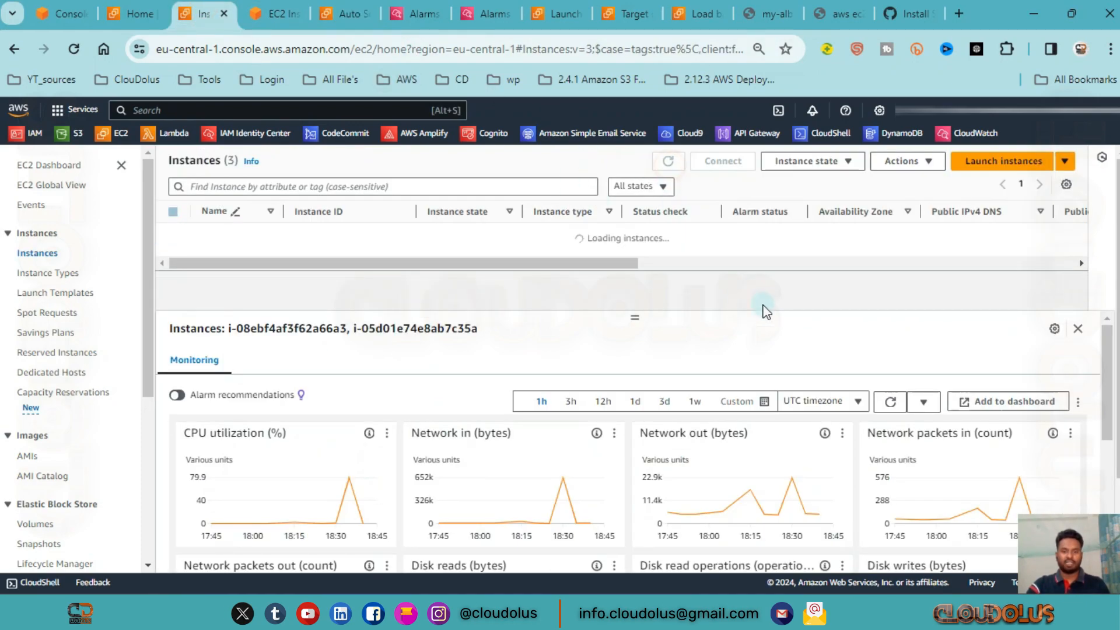